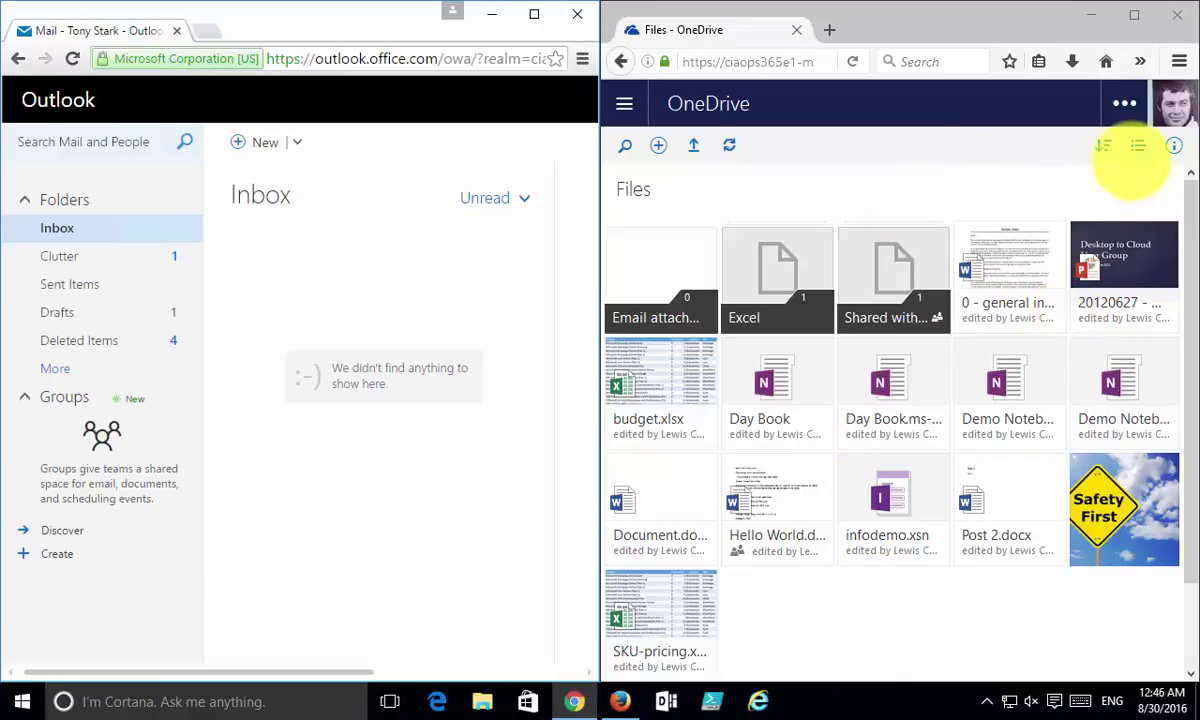
# Switch the OneDrive files to the list view and back to thumbnails
pyautogui.click(1138, 146)
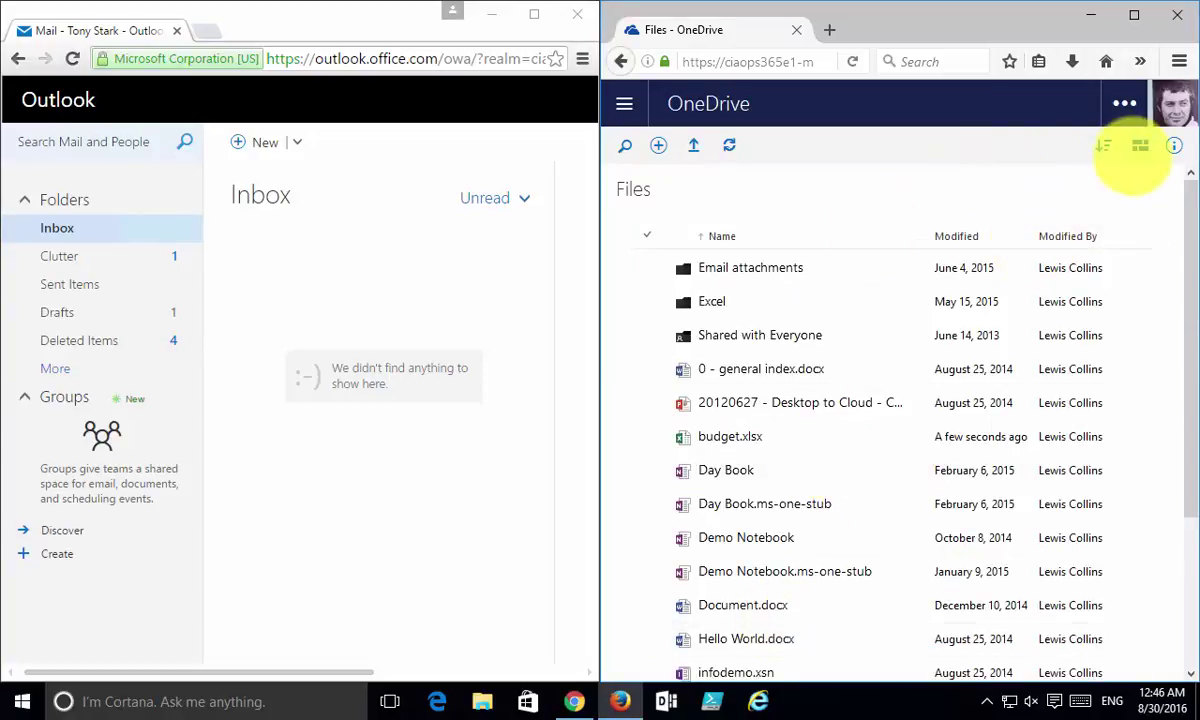
pyautogui.click(1140, 147)
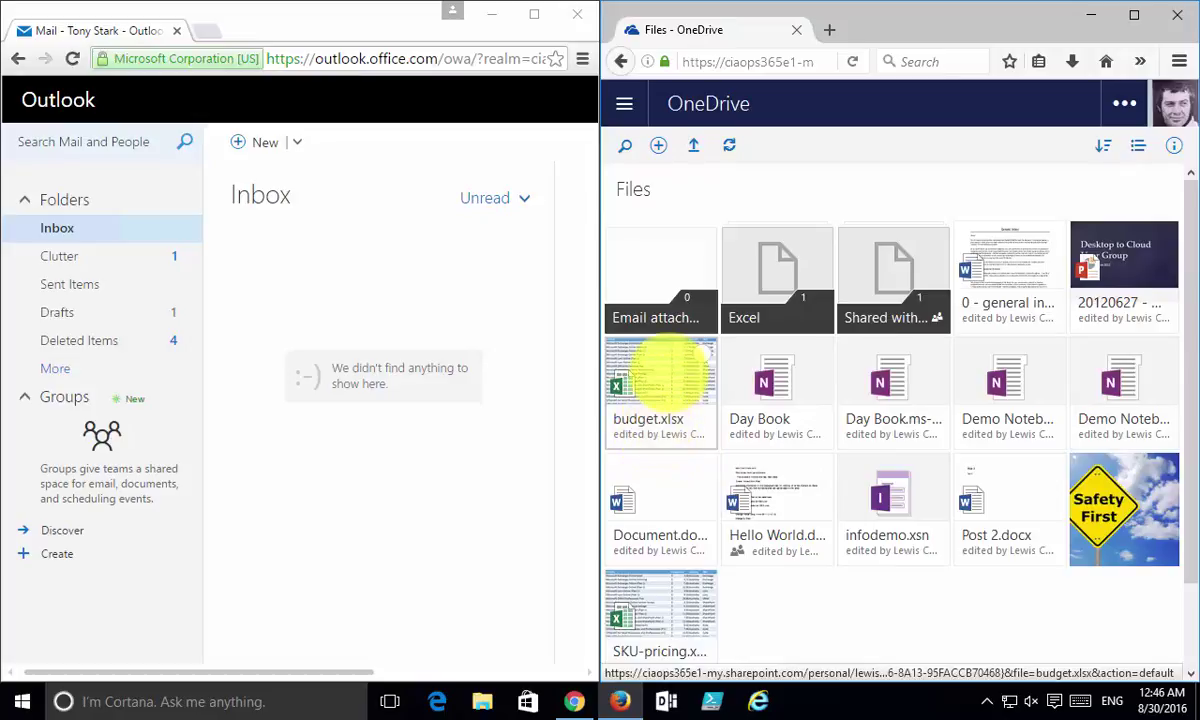
# Start sharing budget.xlsx and add the colleague as an invited recipient, keeping the Can edit permission
pyautogui.rightClick(662, 370)
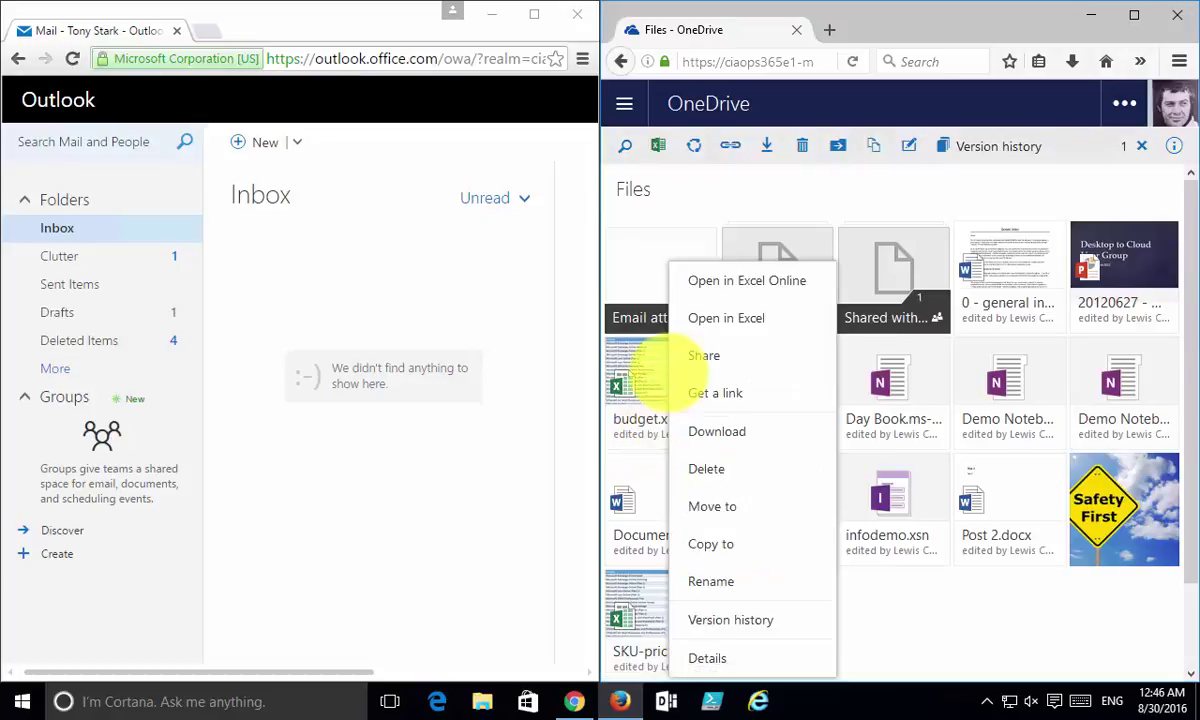
pyautogui.click(706, 358)
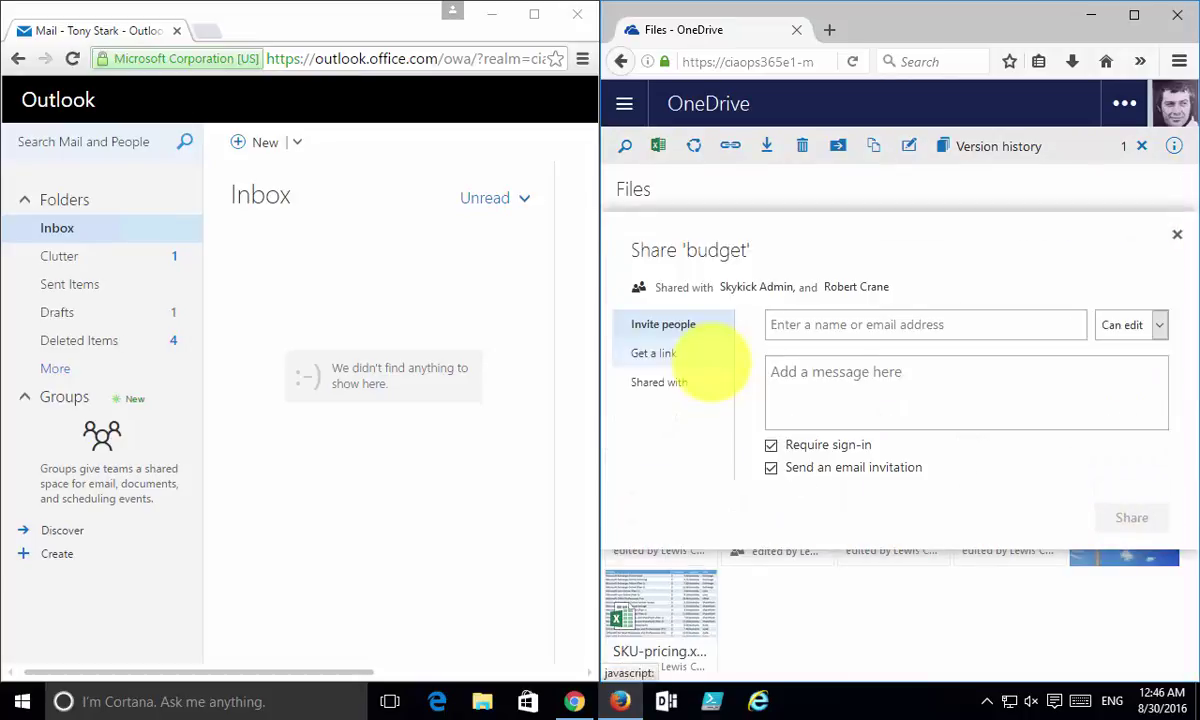
pyautogui.write('tony')
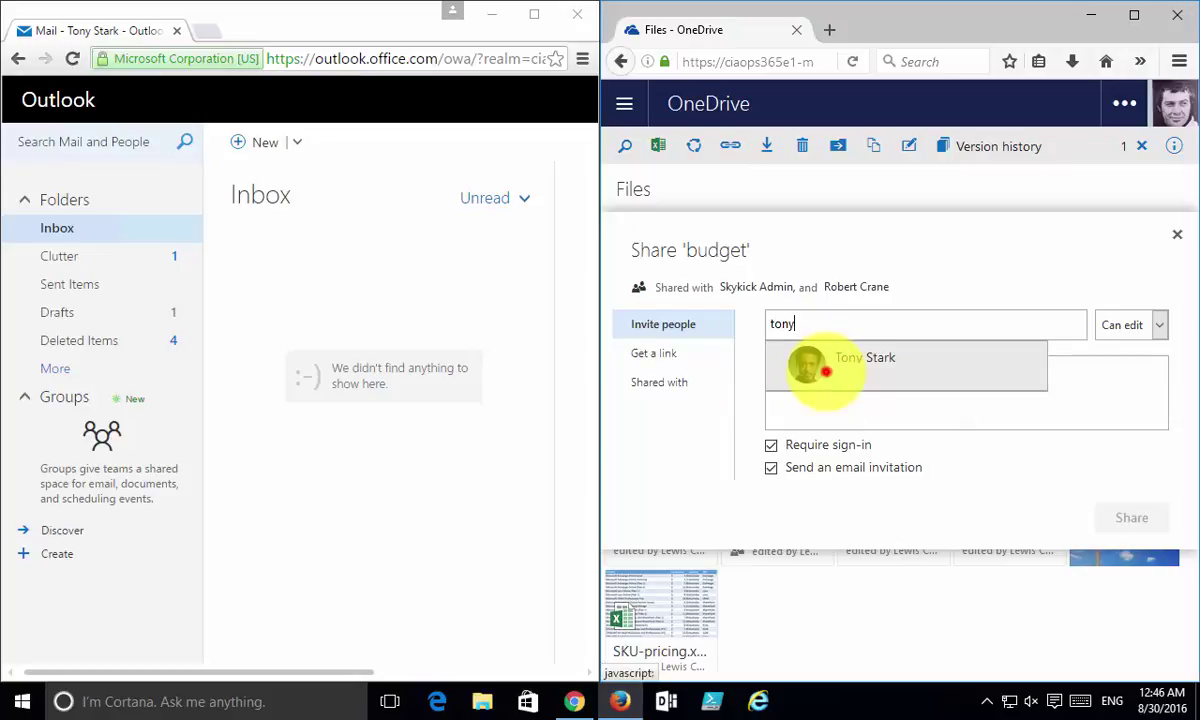
pyautogui.click(815, 368)
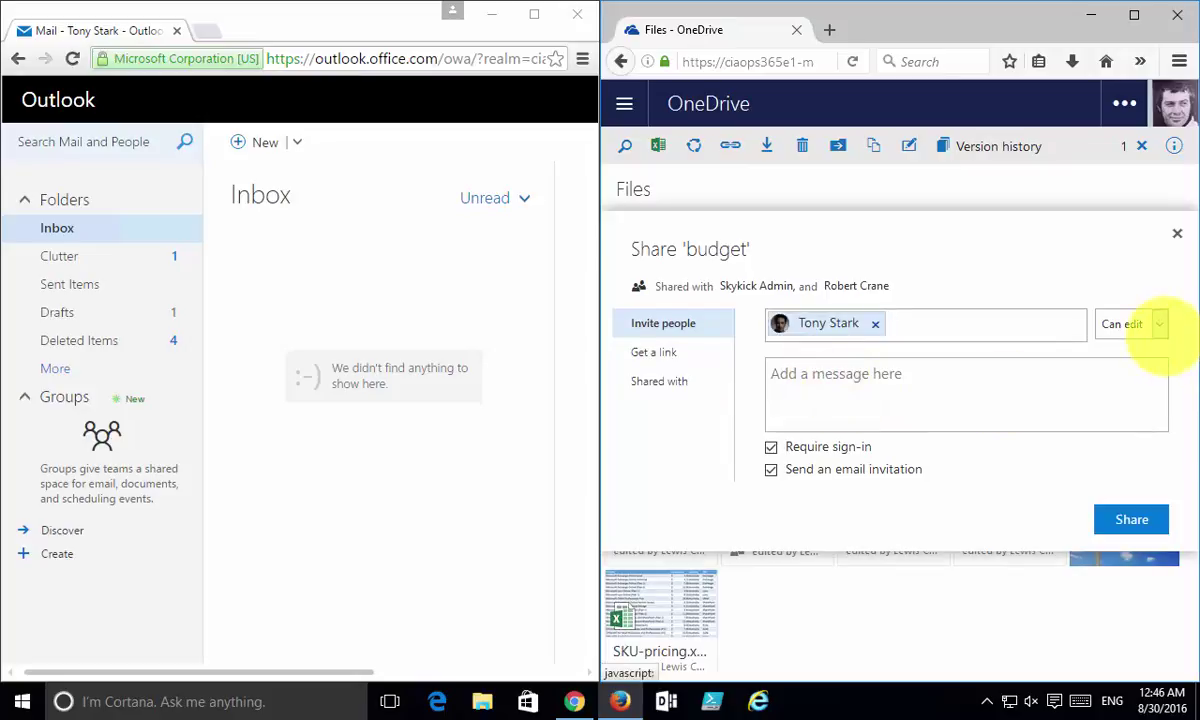
pyautogui.click(1160, 324)
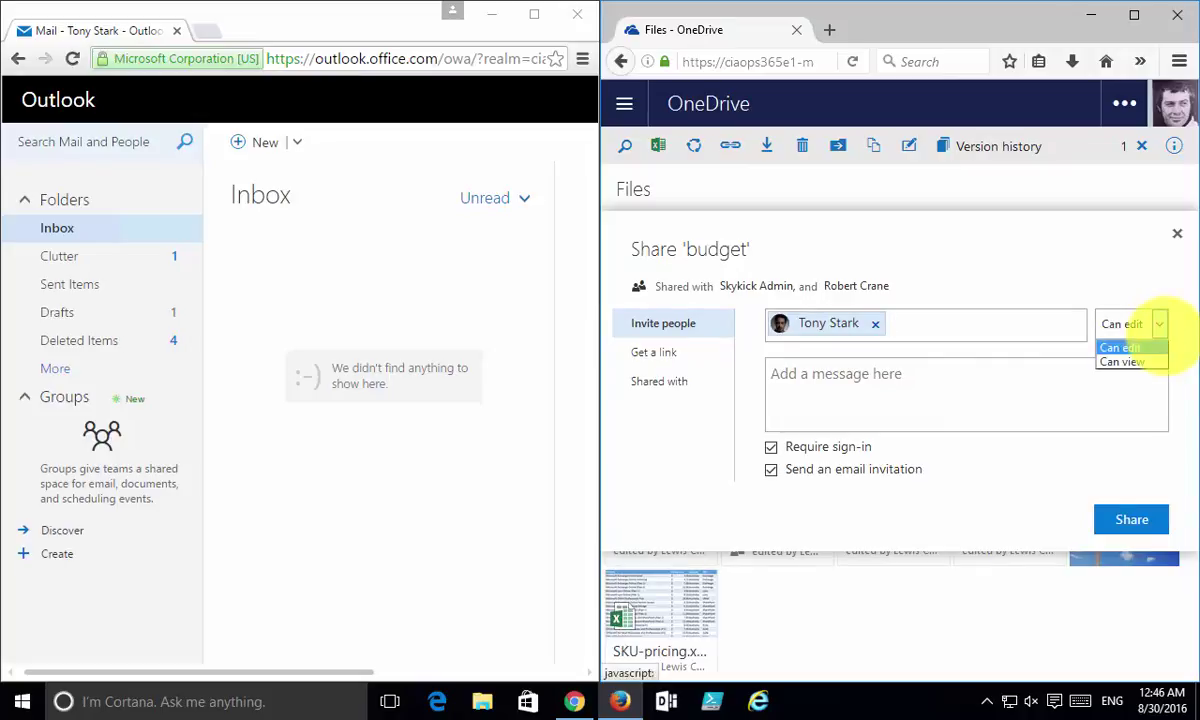
pyautogui.click(1160, 324)
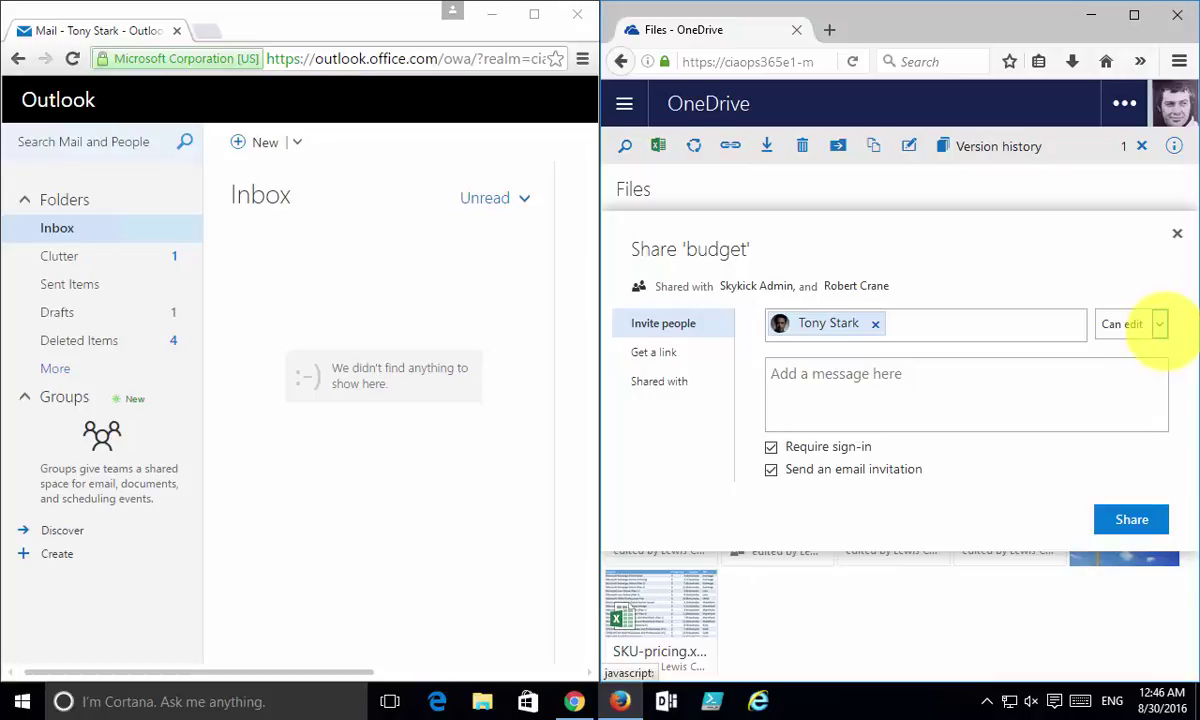
pyautogui.click(1160, 324)
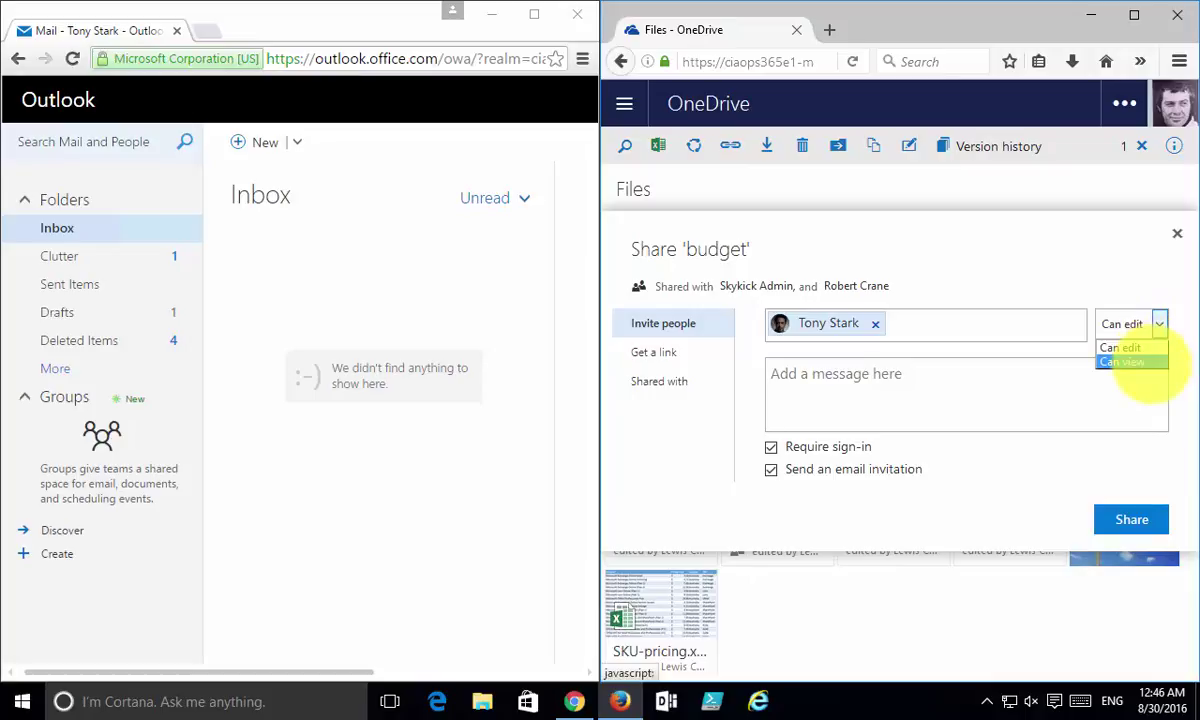
pyautogui.click(1160, 324)
# Add the message "Here is the file requested", share the file, and dismiss the mail notification
pyautogui.click(858, 381)
pyautogui.write('Her')
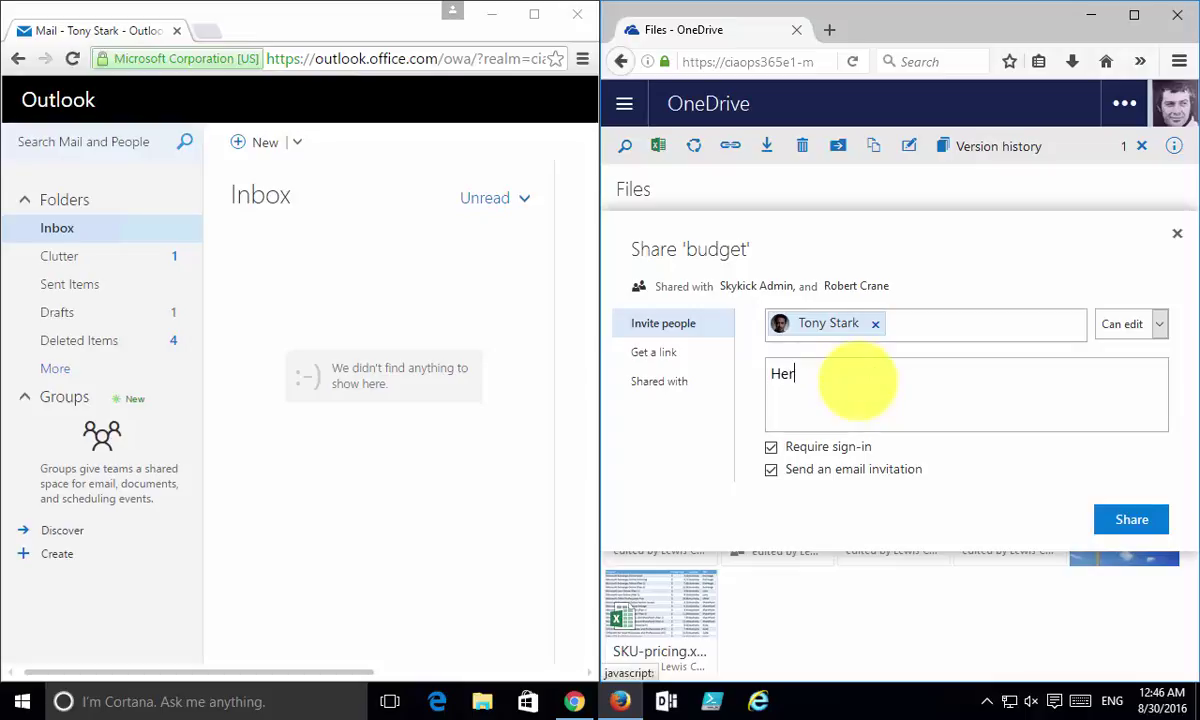
pyautogui.write('e is the file requested')
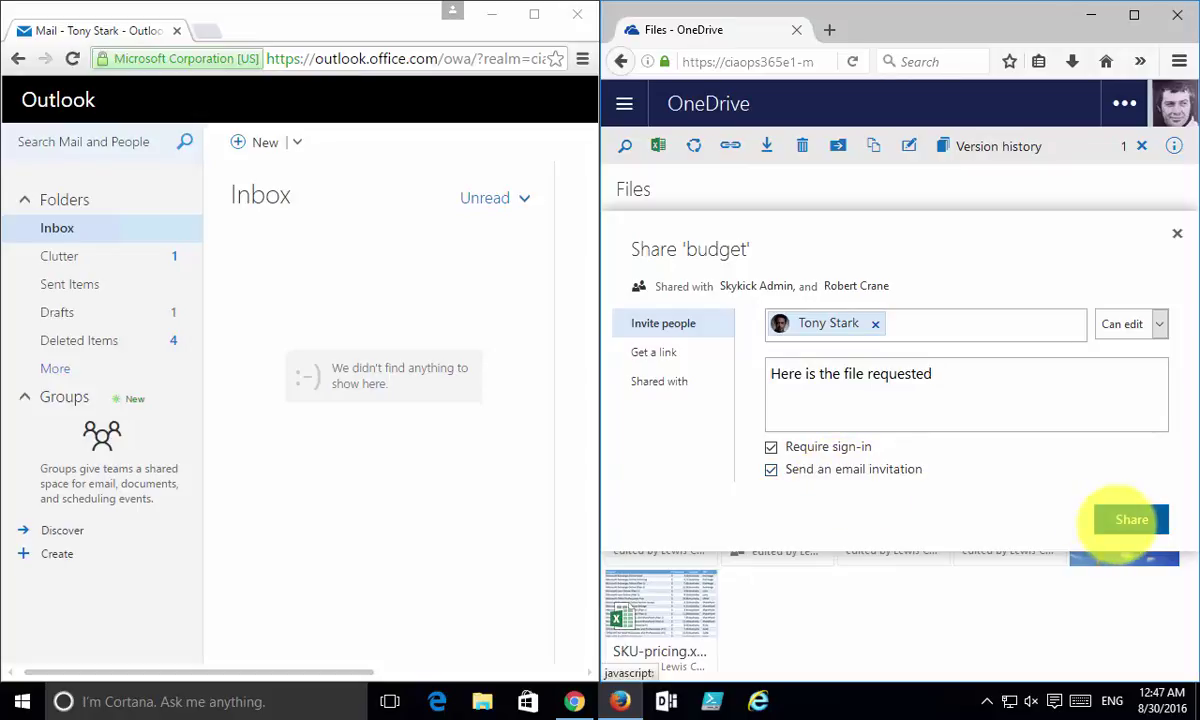
pyautogui.click(1124, 519)
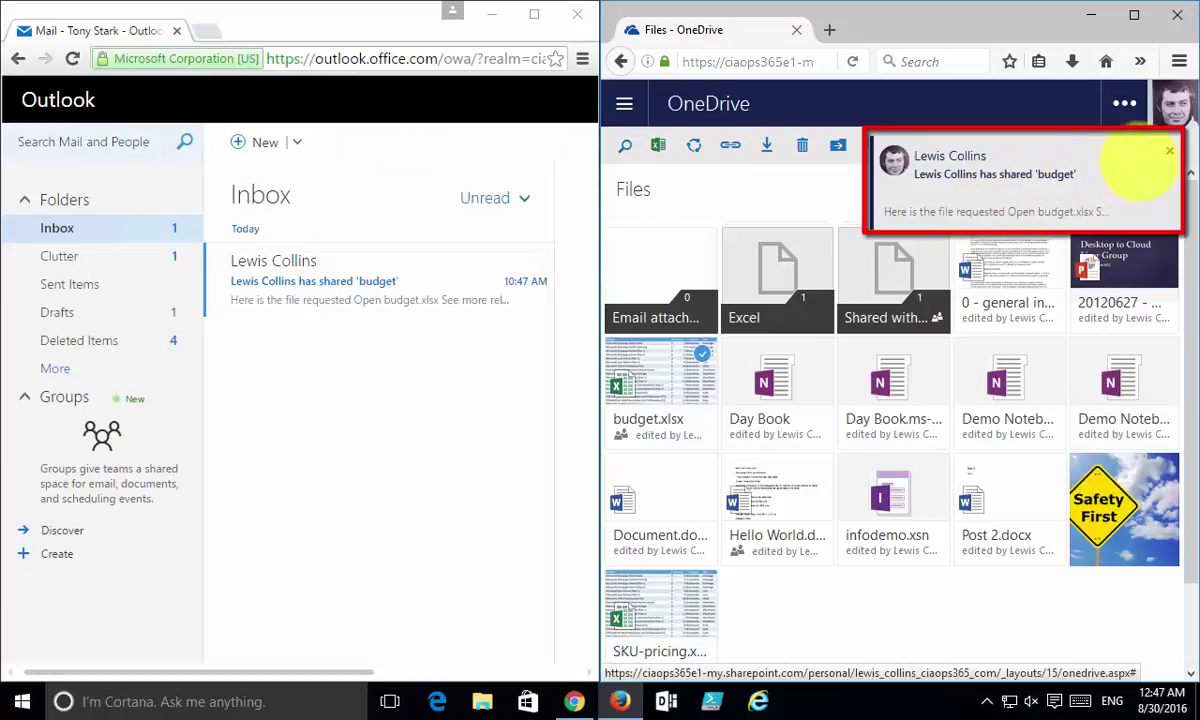
pyautogui.click(1166, 153)
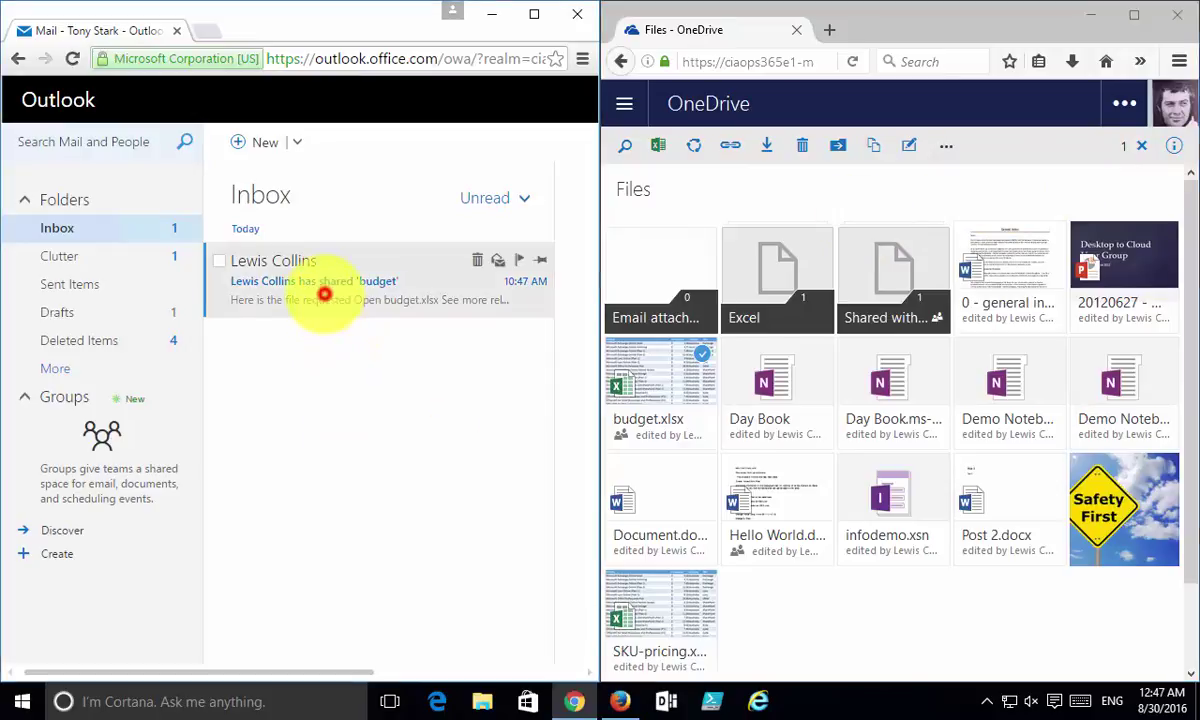
# Switch to the recipient's Outlook inbox, open budget.xlsx from the sharing invitation, and start editing it in the browser
pyautogui.click(318, 289)
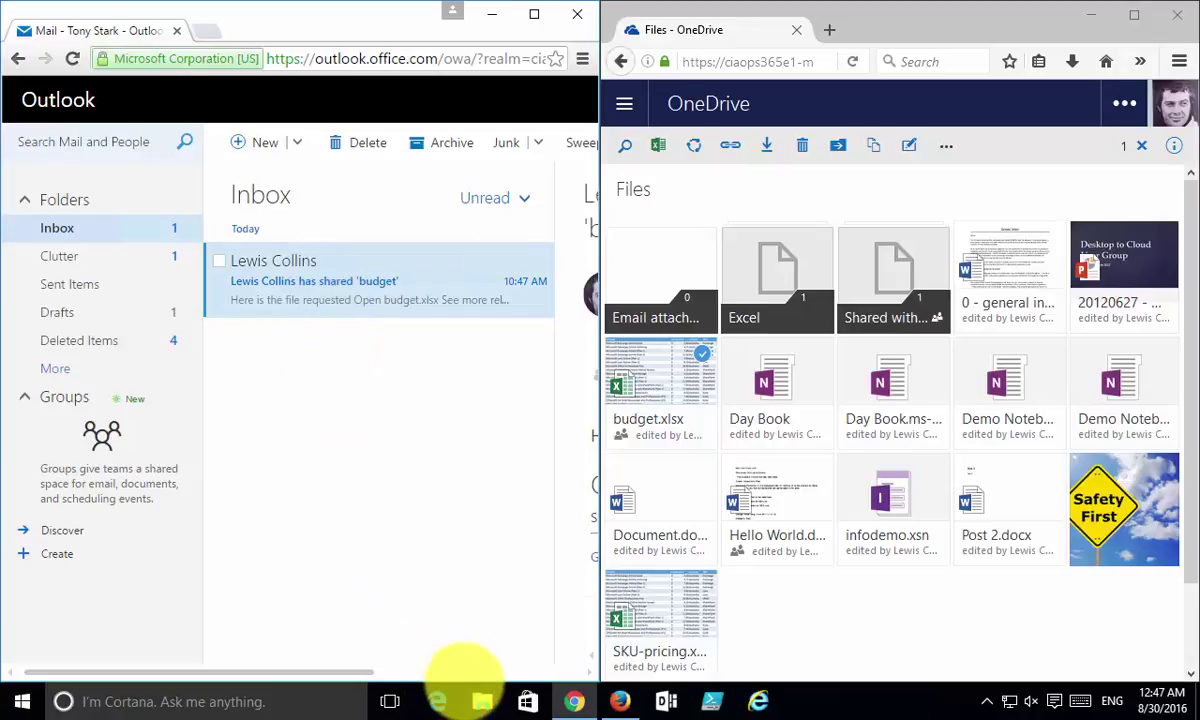
pyautogui.click(460, 671)
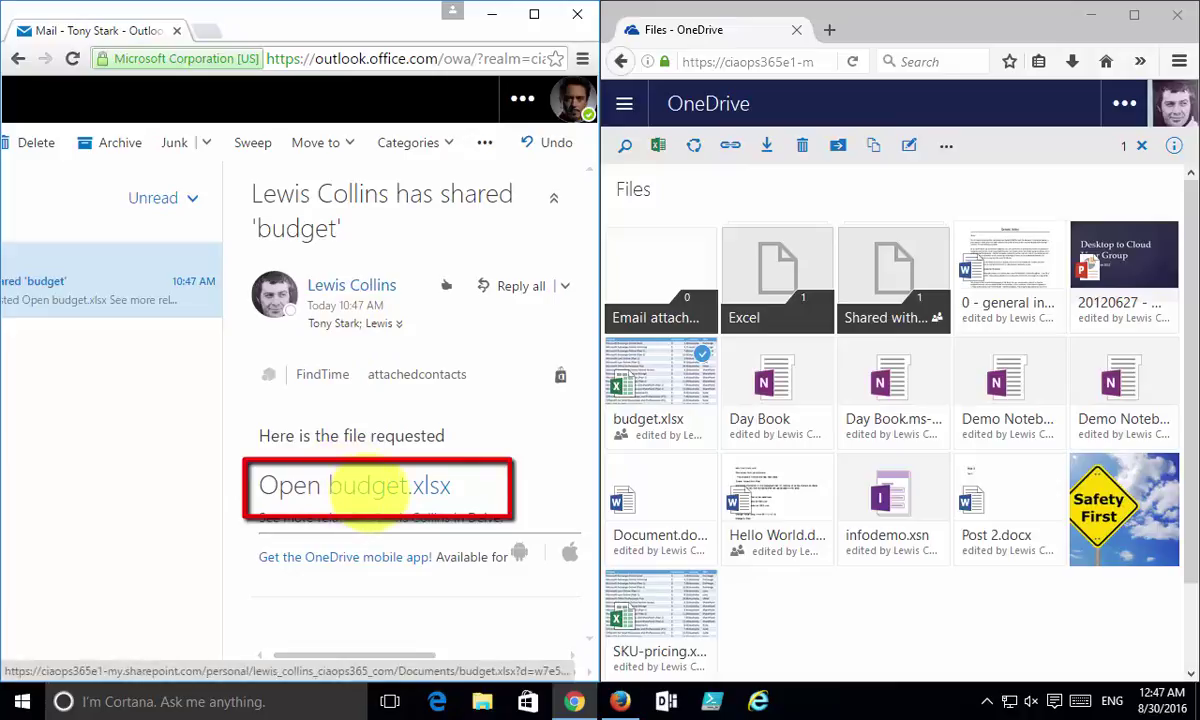
pyautogui.click(368, 485)
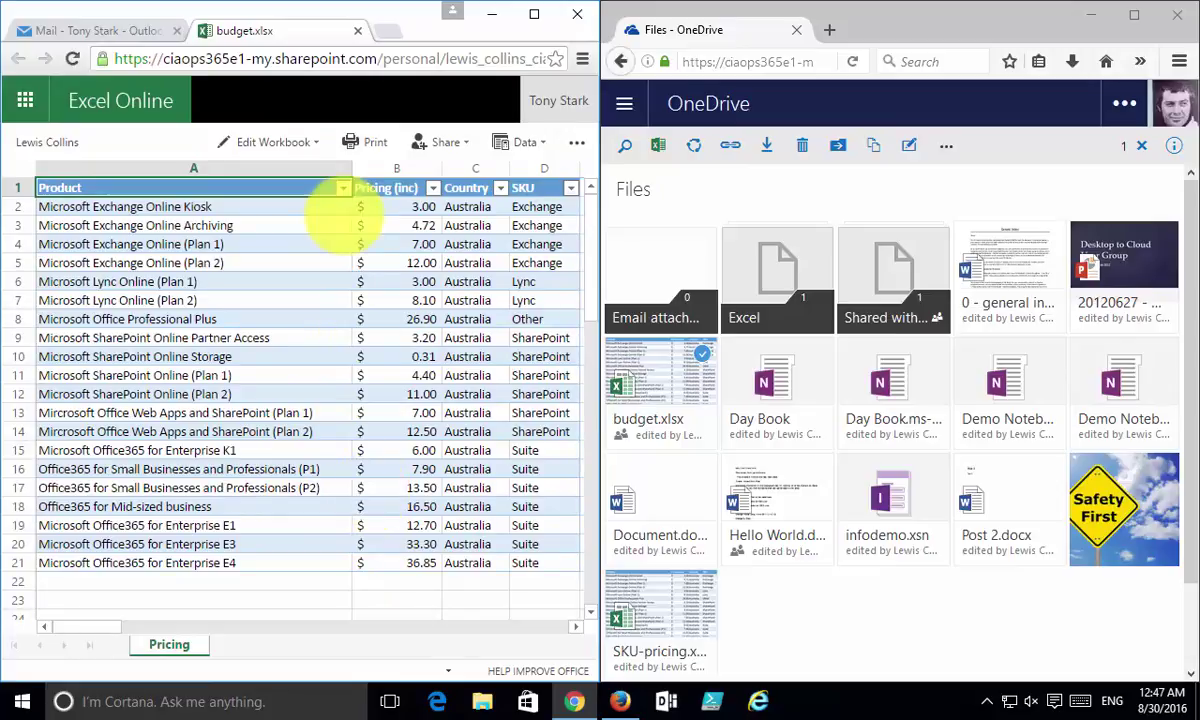
pyautogui.click(279, 141)
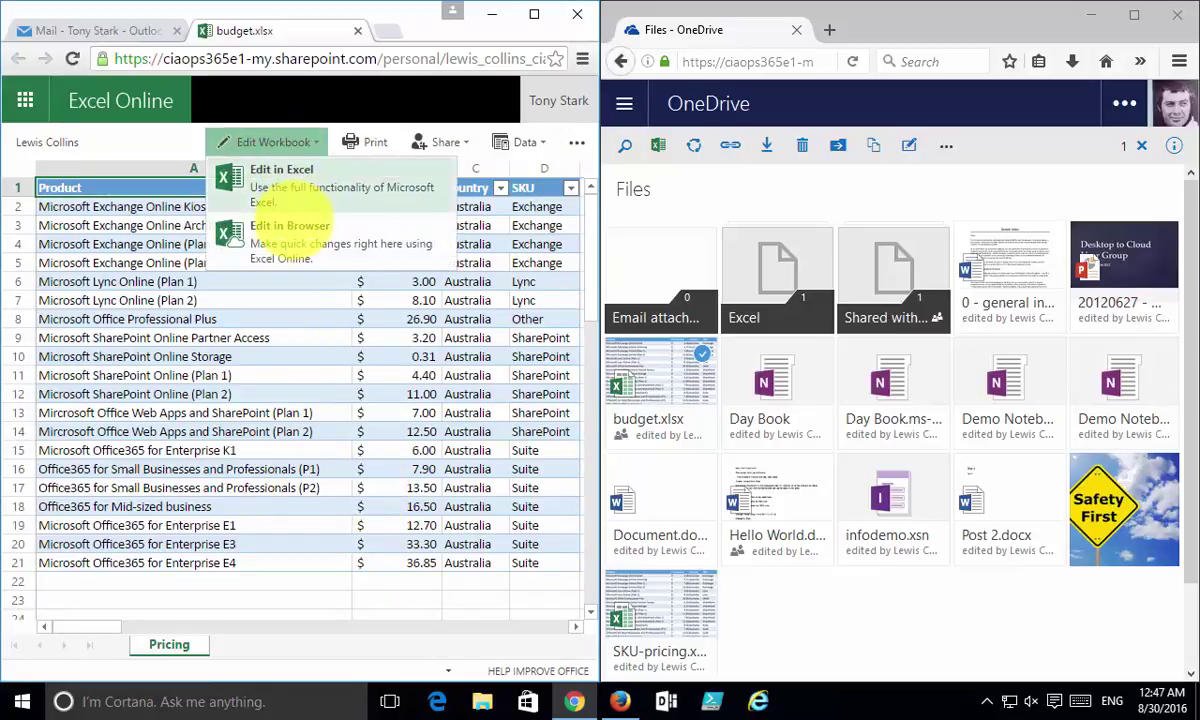
pyautogui.click(285, 232)
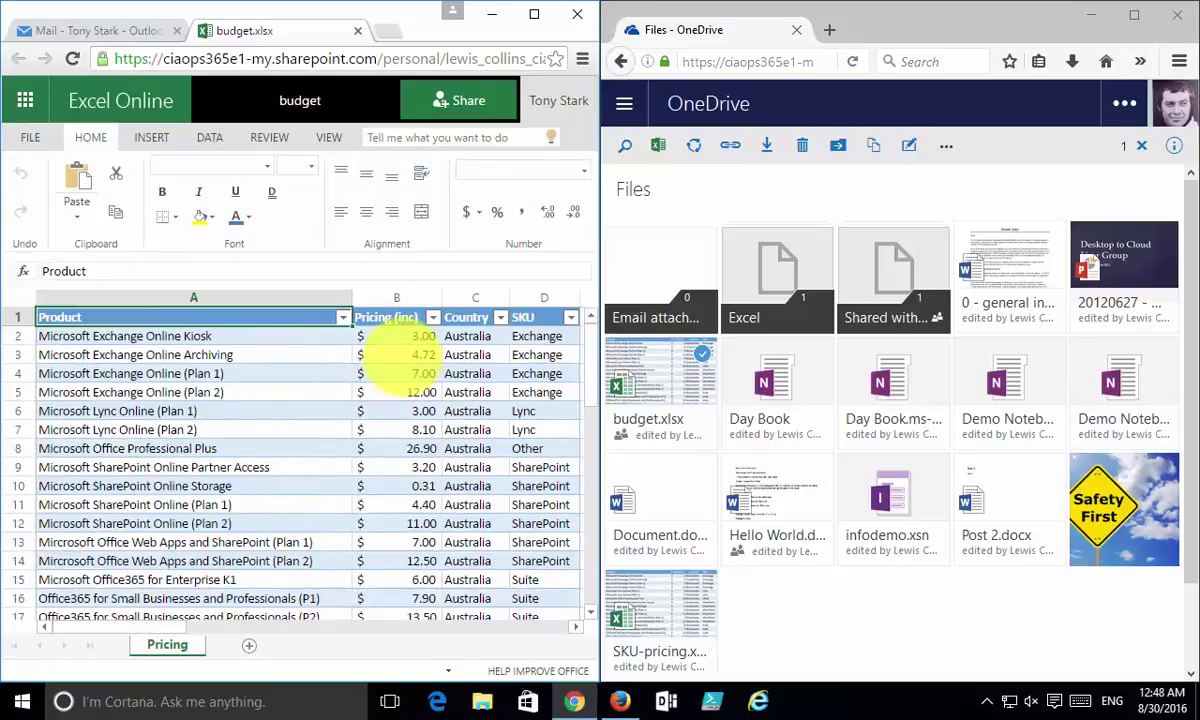
# Set the country of Microsoft Exchange Online Kiosk in cell C2 to USA
pyautogui.click(404, 357)
pyautogui.click(470, 336)
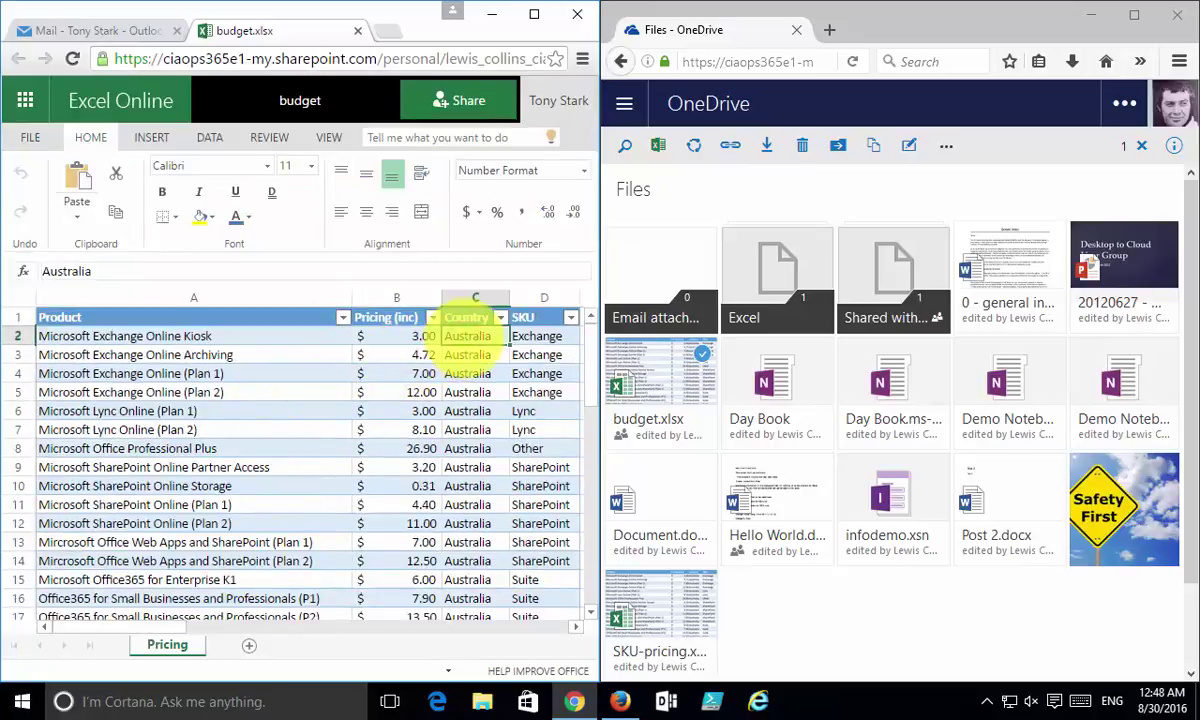
pyautogui.write('USA')
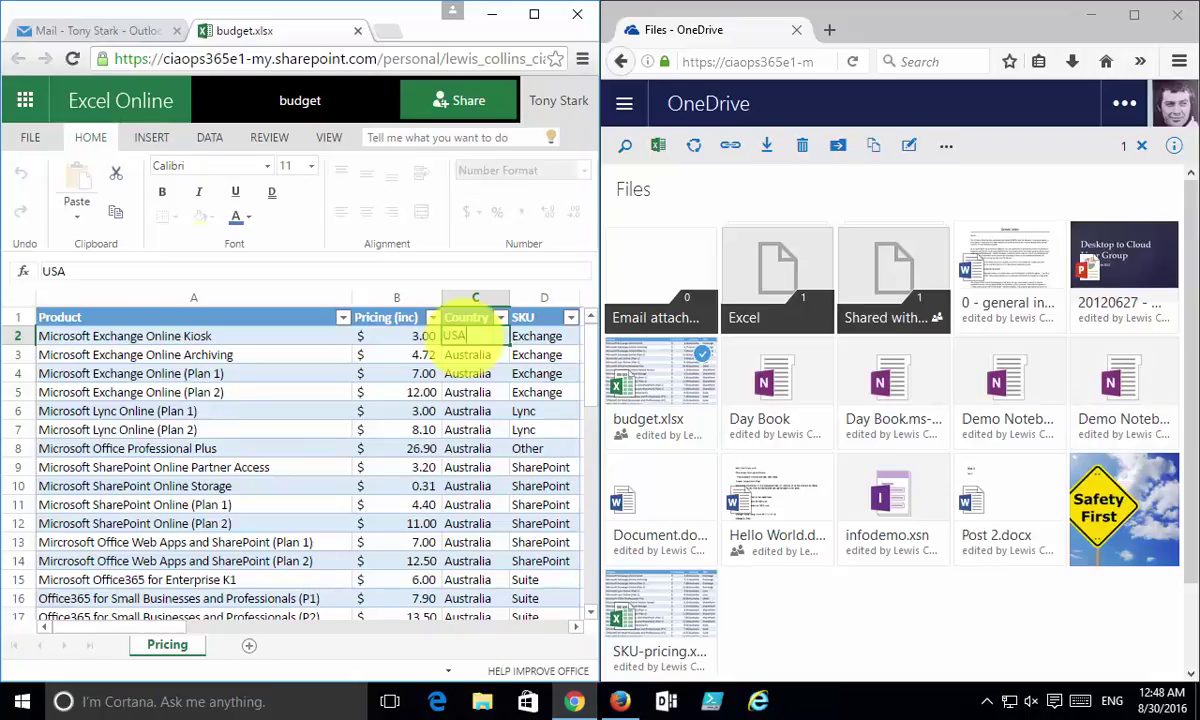
pyautogui.press('Return')
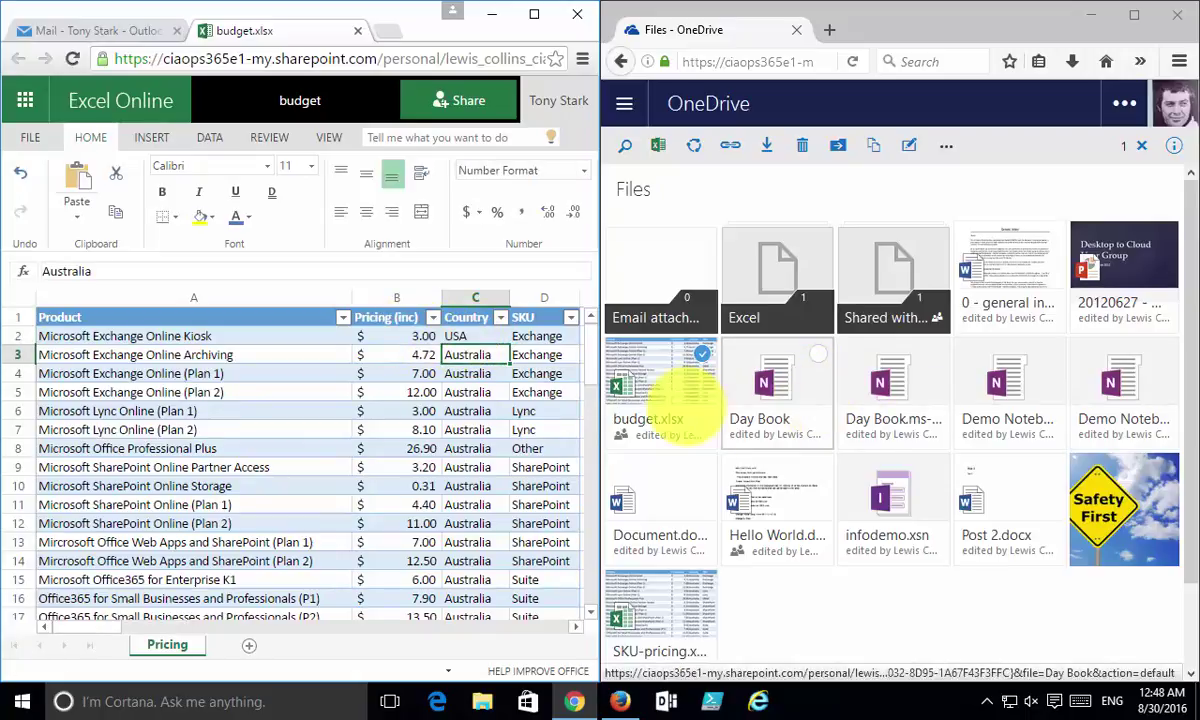
# Open budget.xlsx from the owner's OneDrive and start editing it in the browser
pyautogui.click(665, 395)
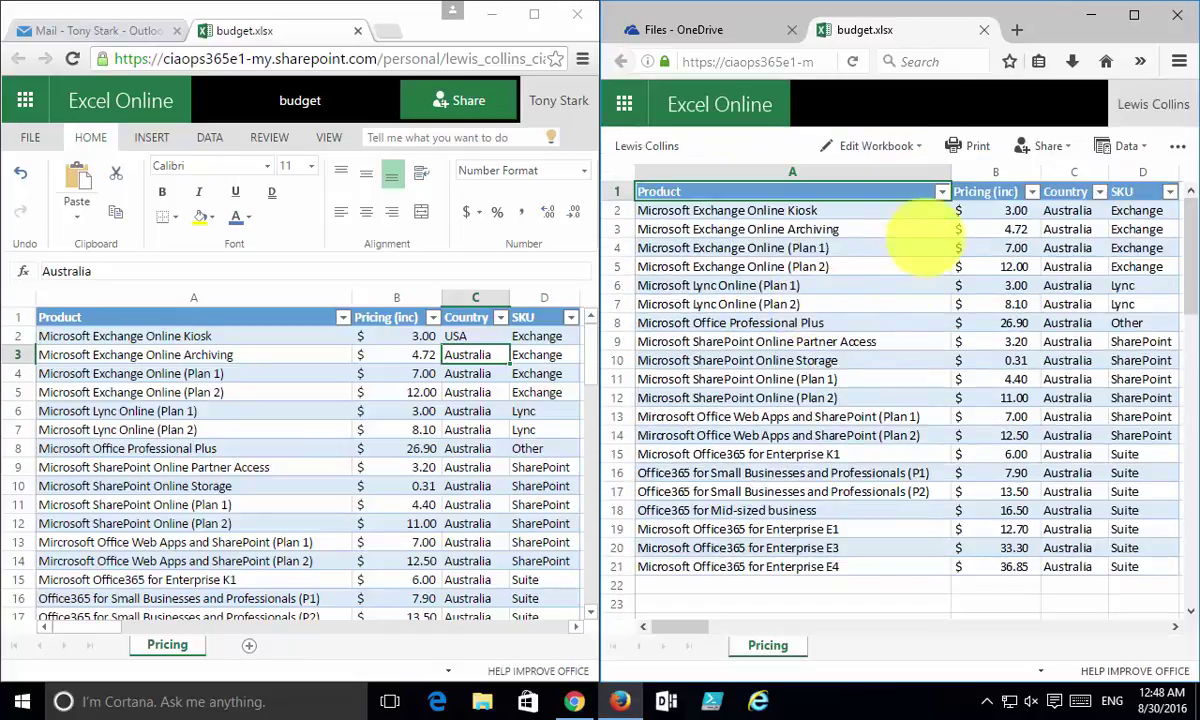
pyautogui.click(897, 145)
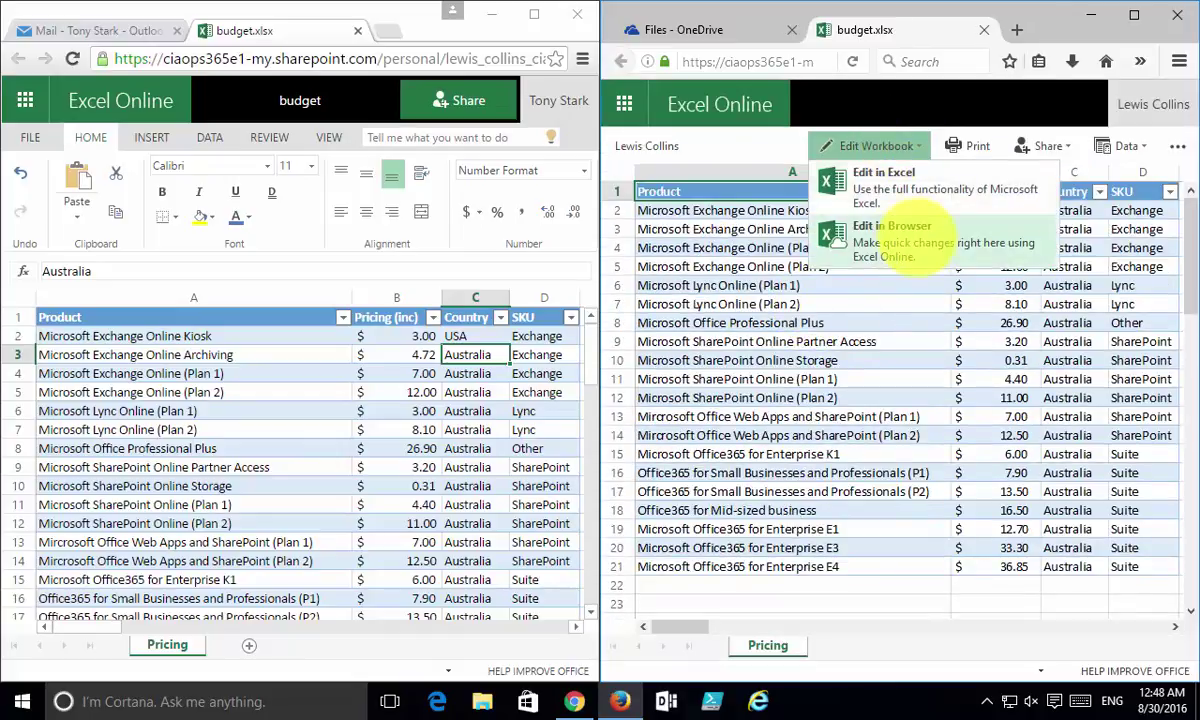
pyautogui.click(846, 234)
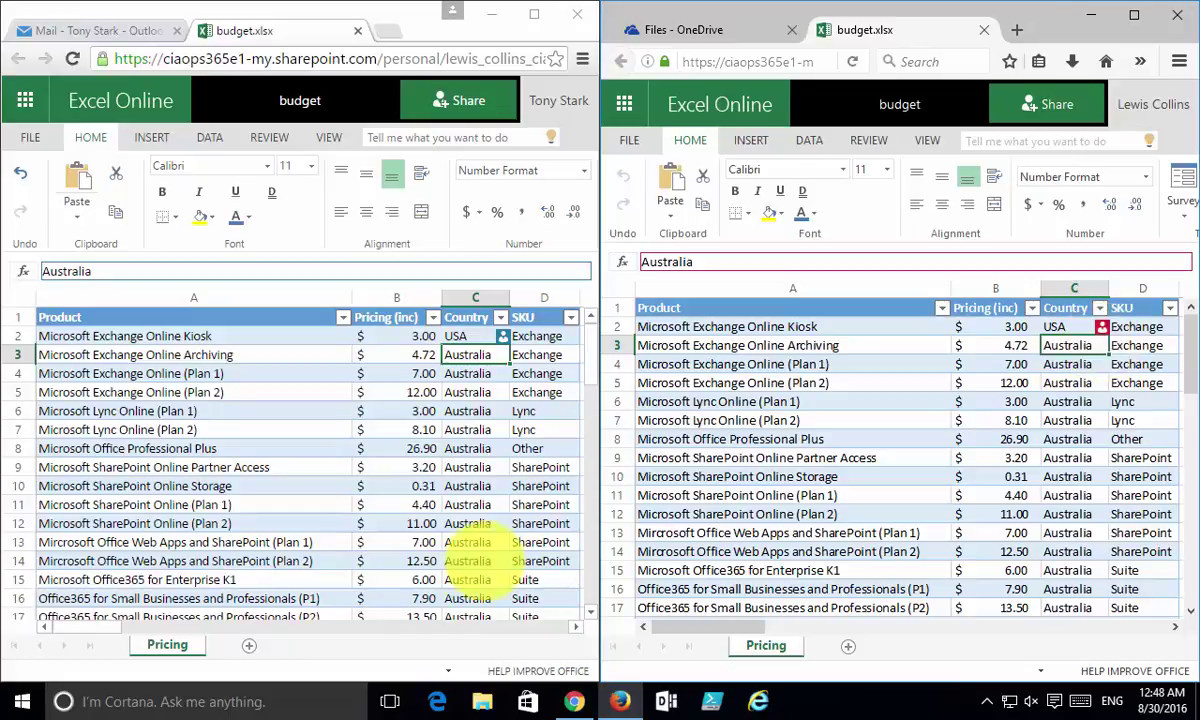
# In the recipient's copy of the workbook, change the country in cell C14 to Fiji
pyautogui.click(468, 559)
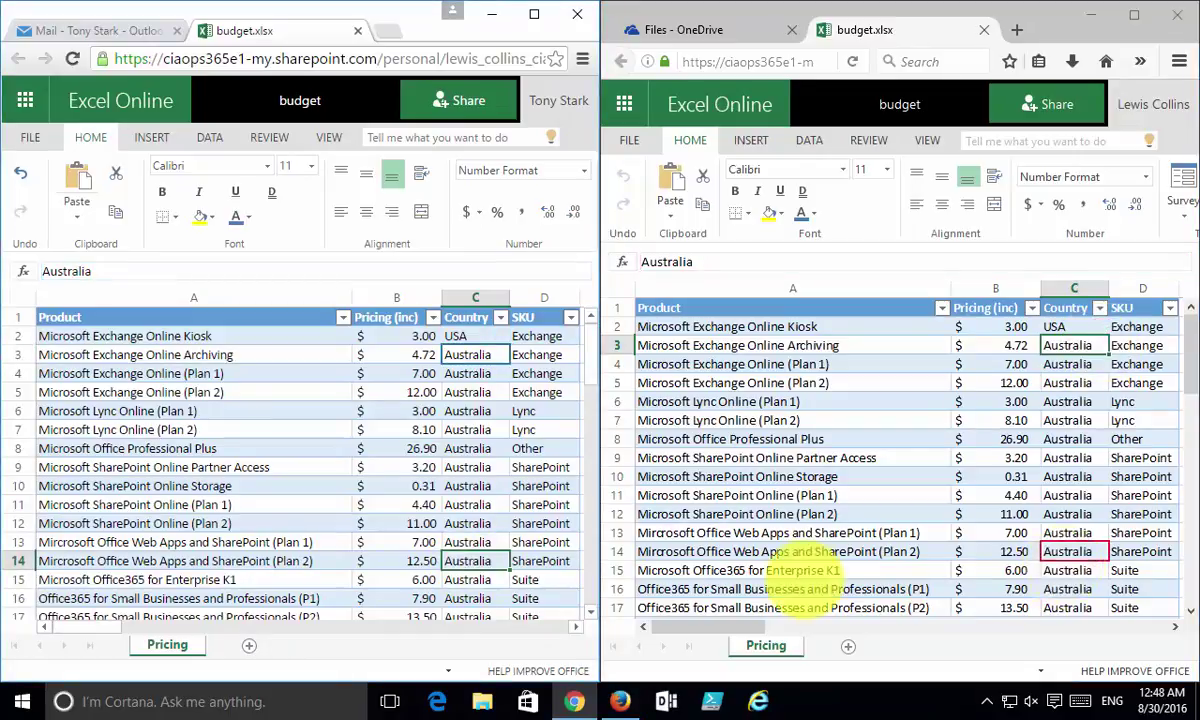
pyautogui.click(480, 561)
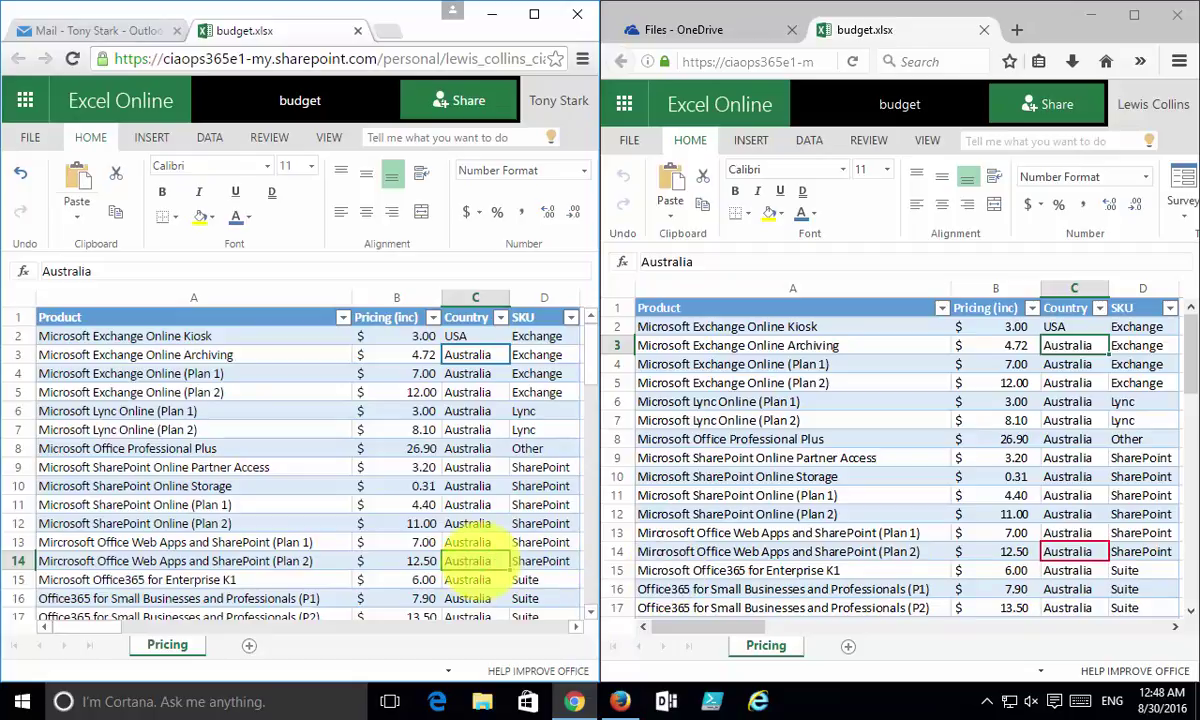
pyautogui.moveTo(103, 268); pyautogui.dragTo(42, 271)
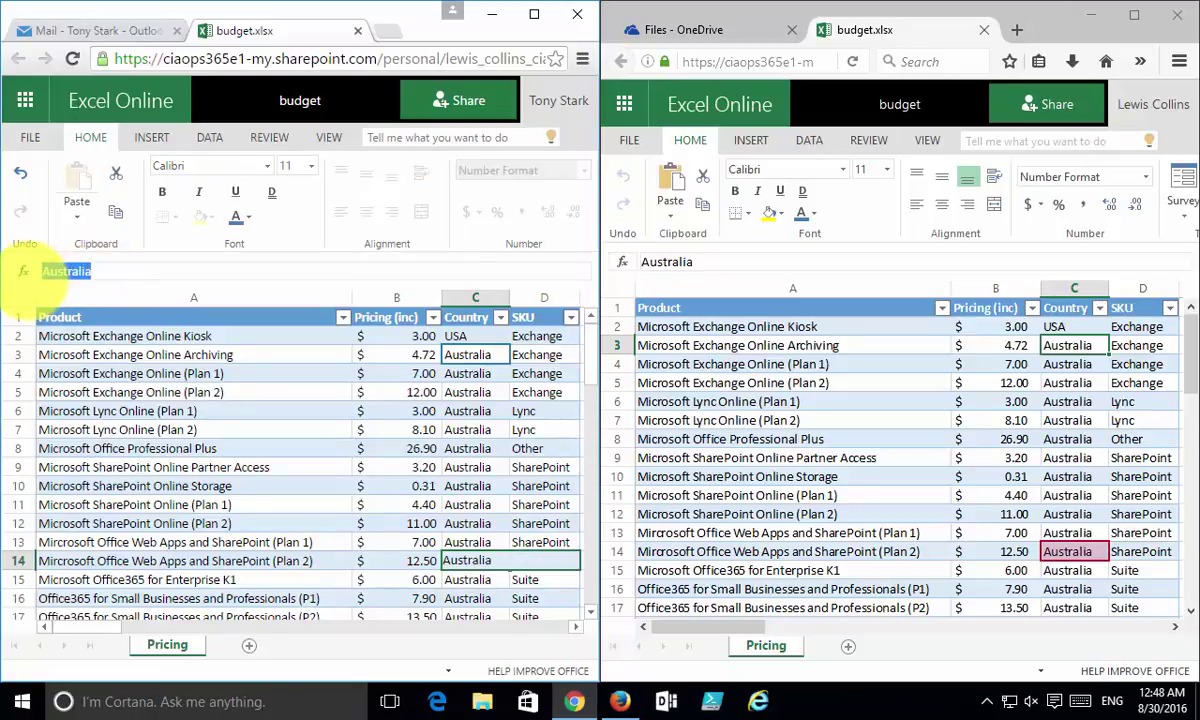
pyautogui.write('Fij')
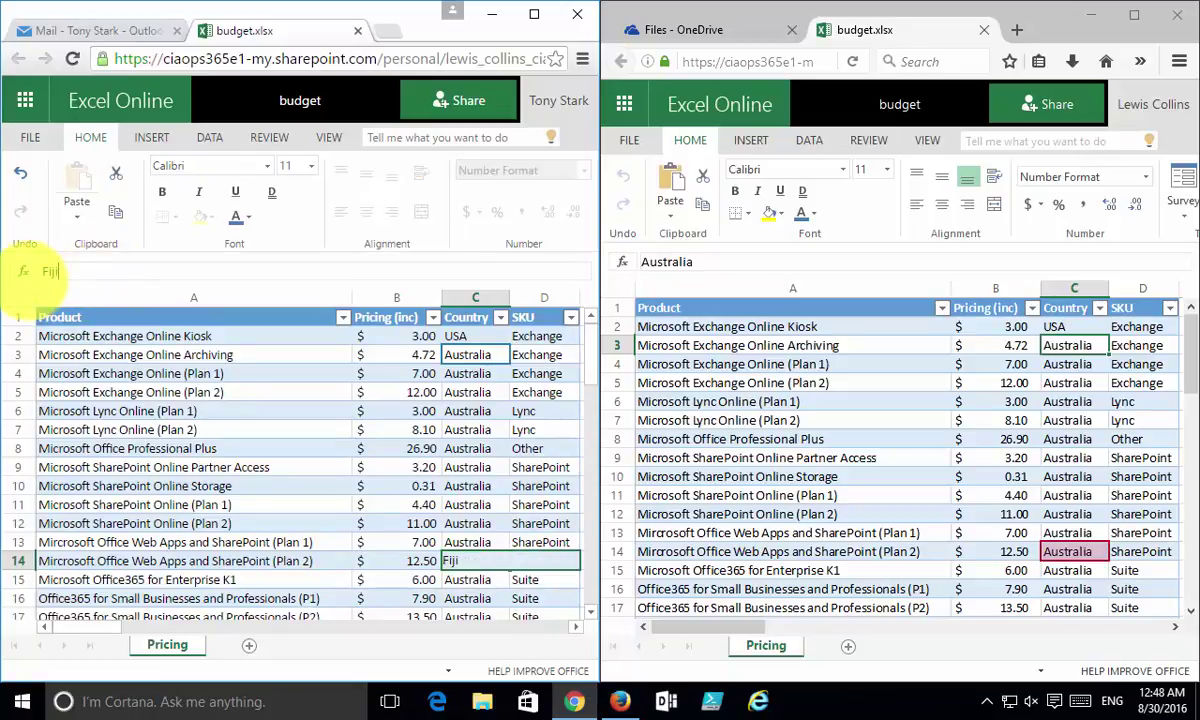
pyautogui.write('i')
pyautogui.press('Return')
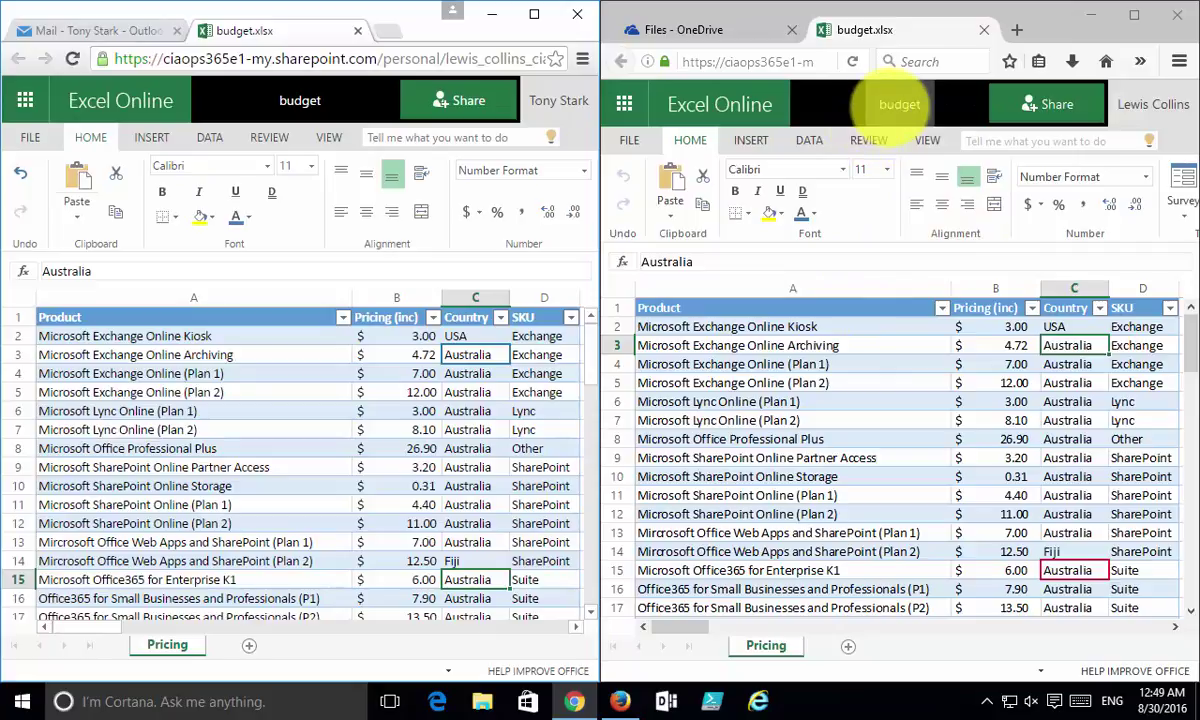
# Close the workbook in both browsers and review the recent activity of budget.xlsx in its OneDrive details
pyautogui.click(984, 30)
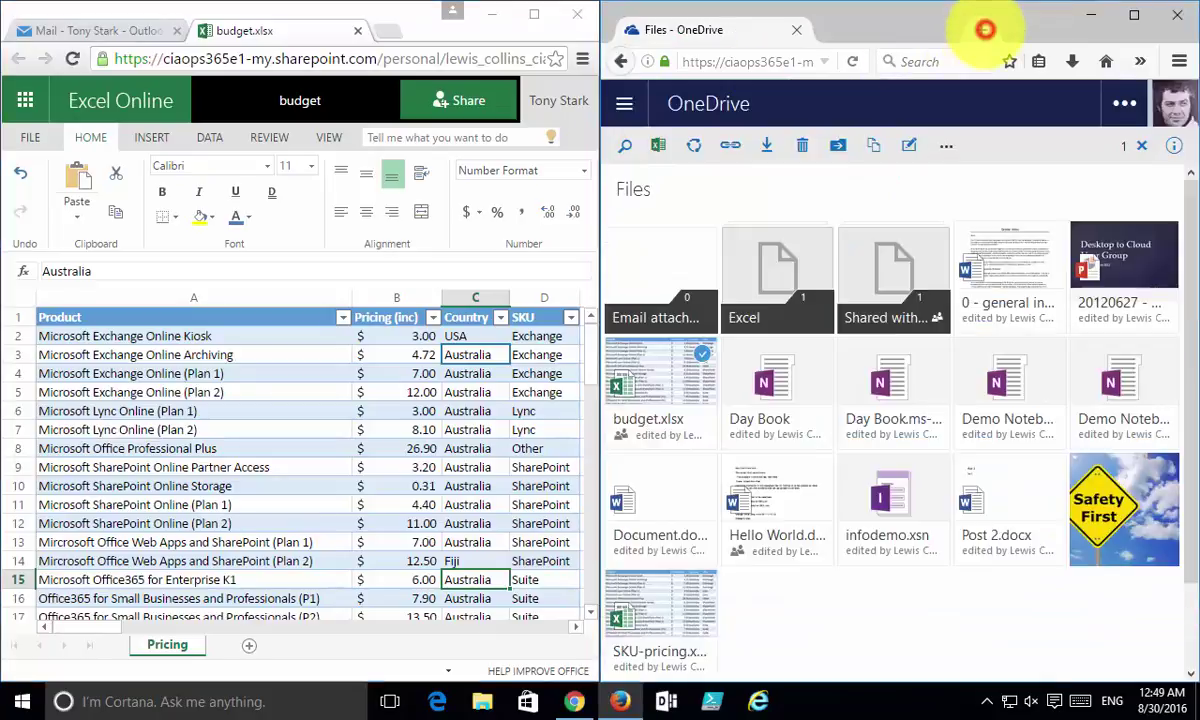
pyautogui.click(358, 30)
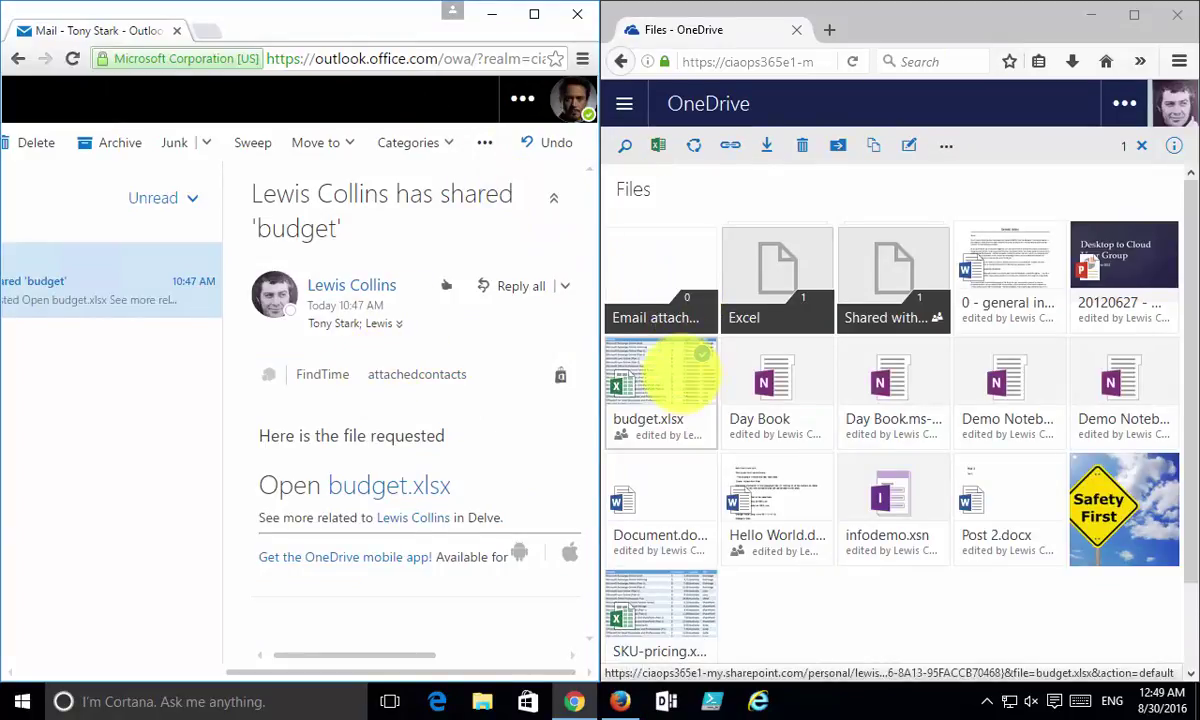
pyautogui.click(1173, 145)
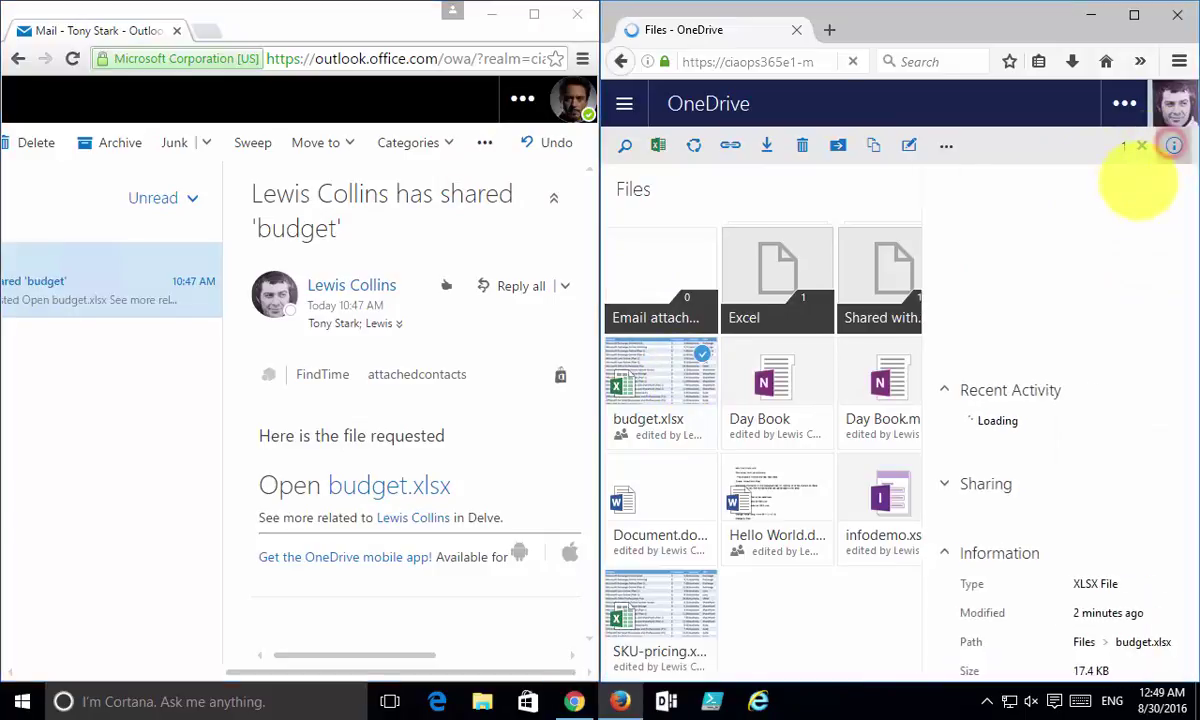
pyautogui.scroll(-2, 1068, 390)
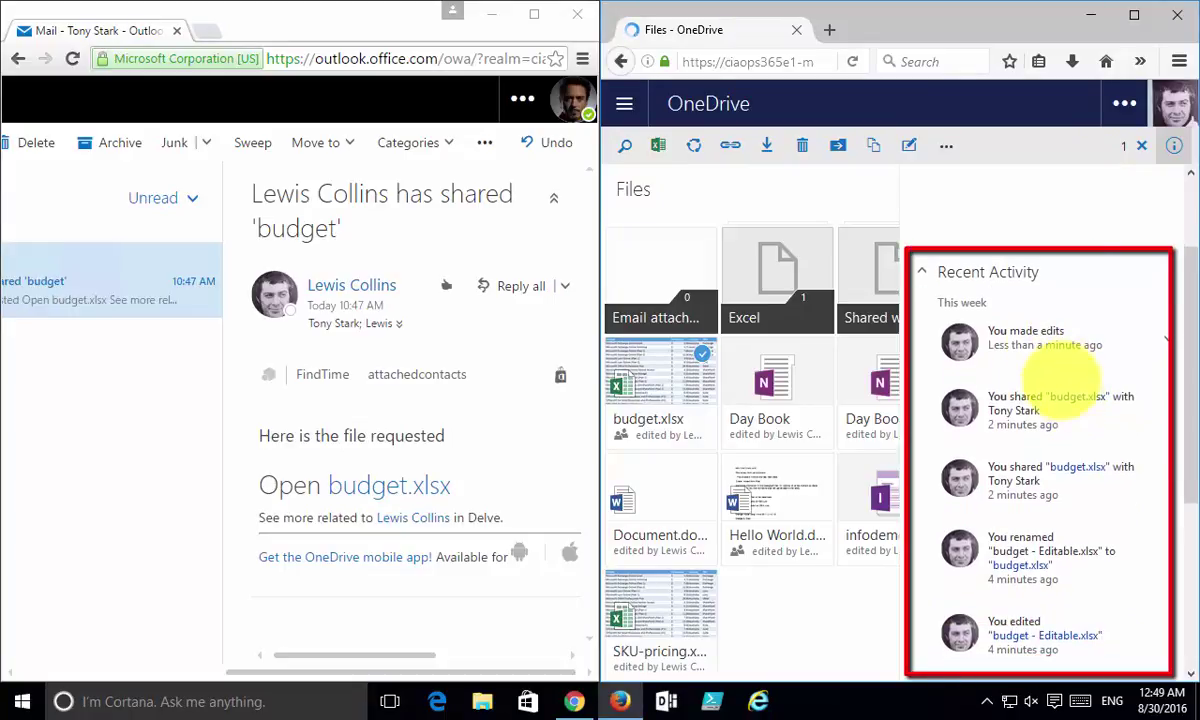
pyautogui.scroll(-1, 1015, 370)
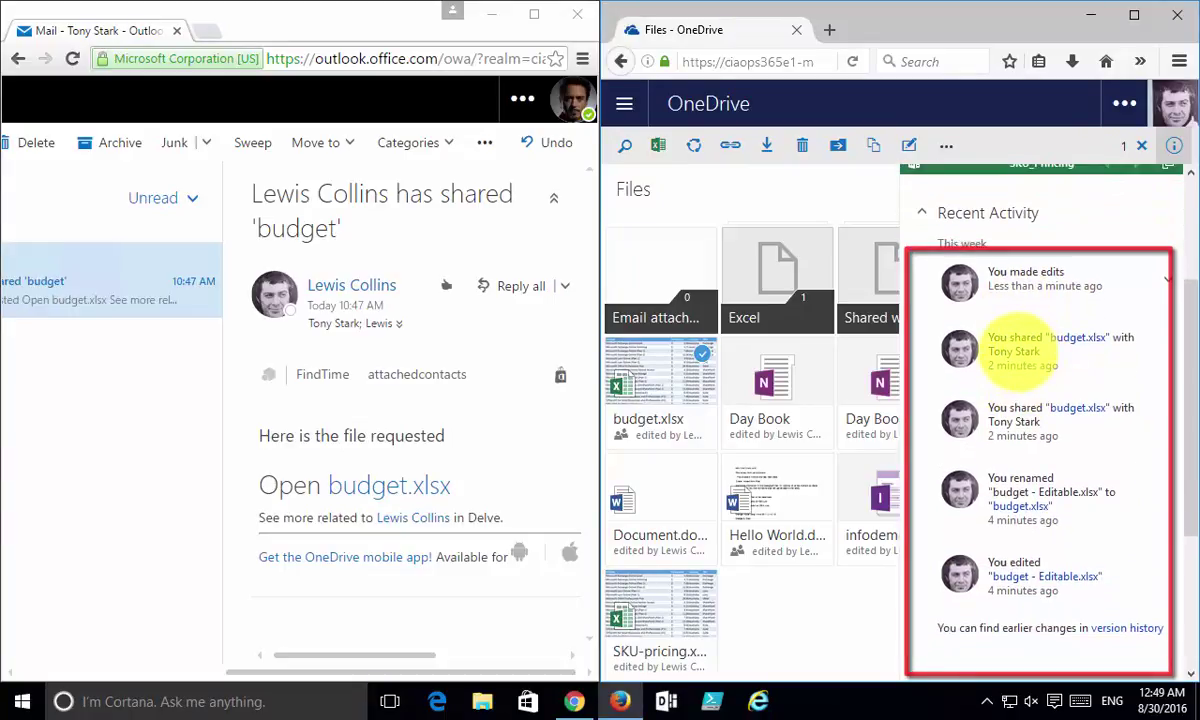
pyautogui.scroll(3, 1050, 345)
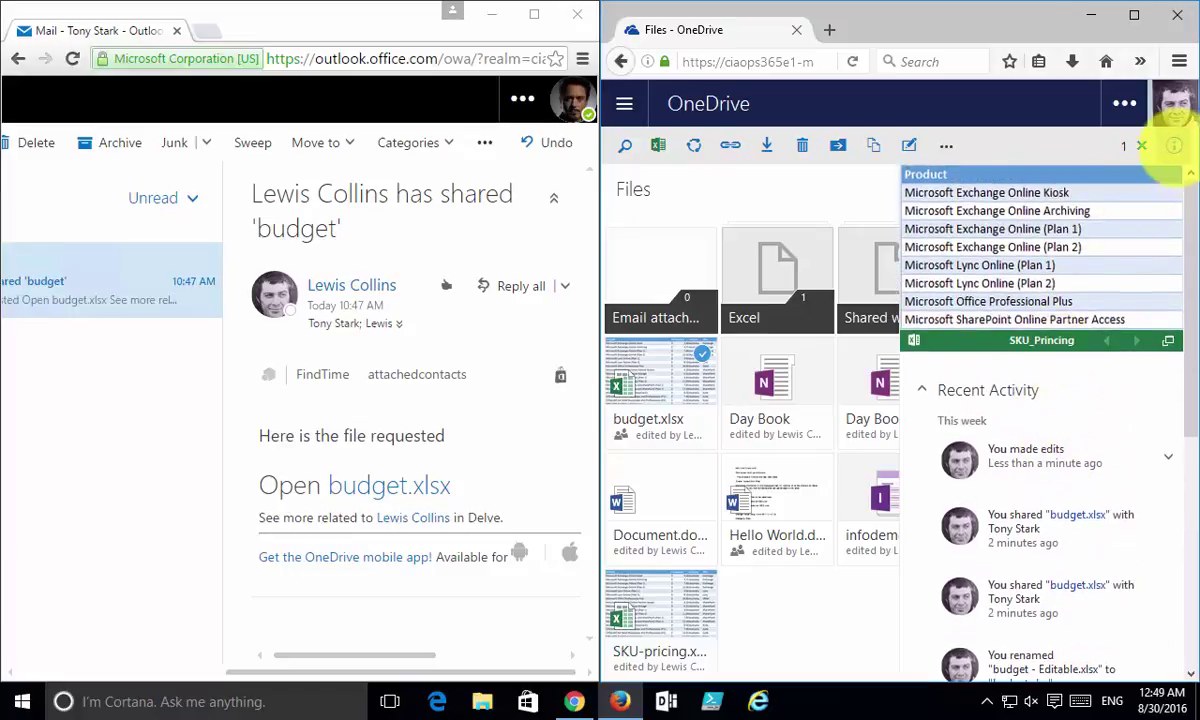
# Close the details of budget.xlsx in the owner's OneDrive and switch the recipient's browser from Outlook to OneDrive
pyautogui.click(1174, 145)
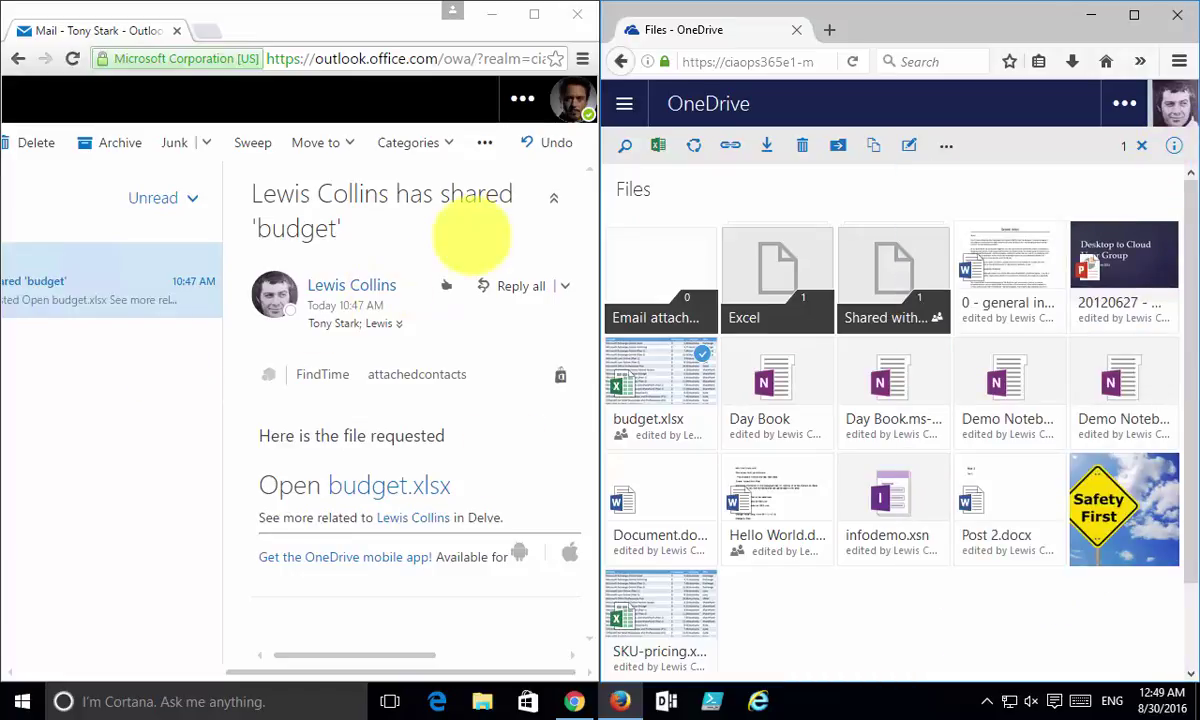
pyautogui.click(522, 100)
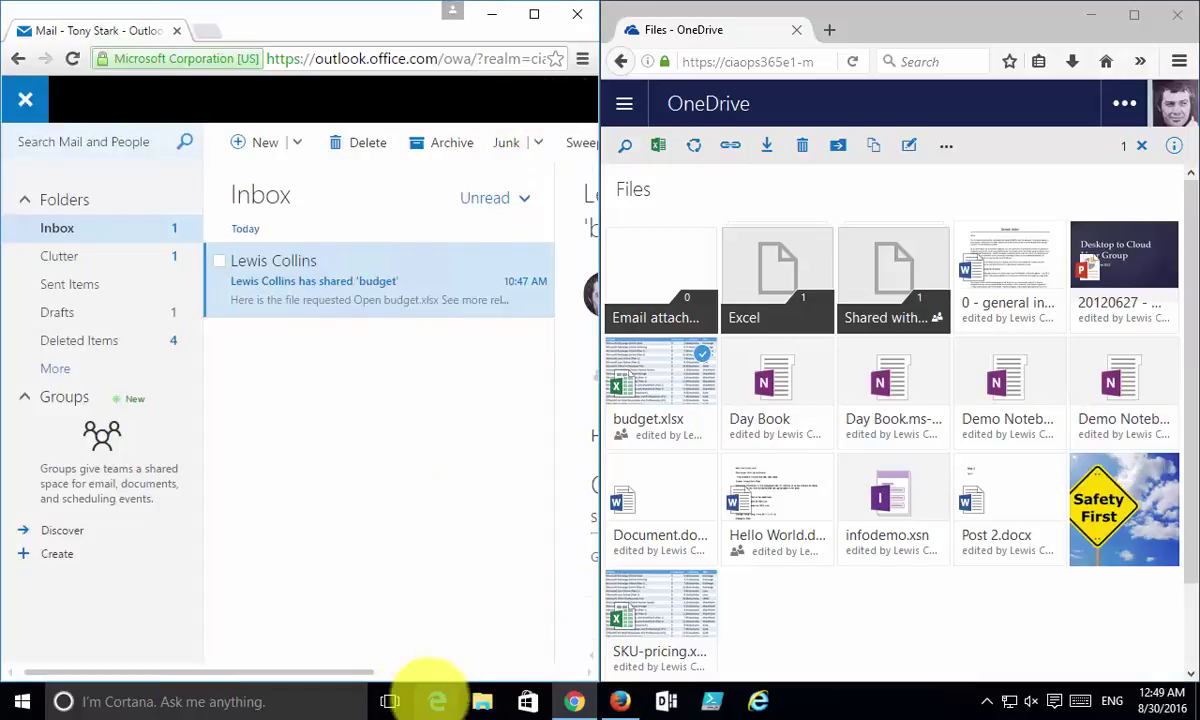
pyautogui.click(417, 680)
pyautogui.click(380, 100)
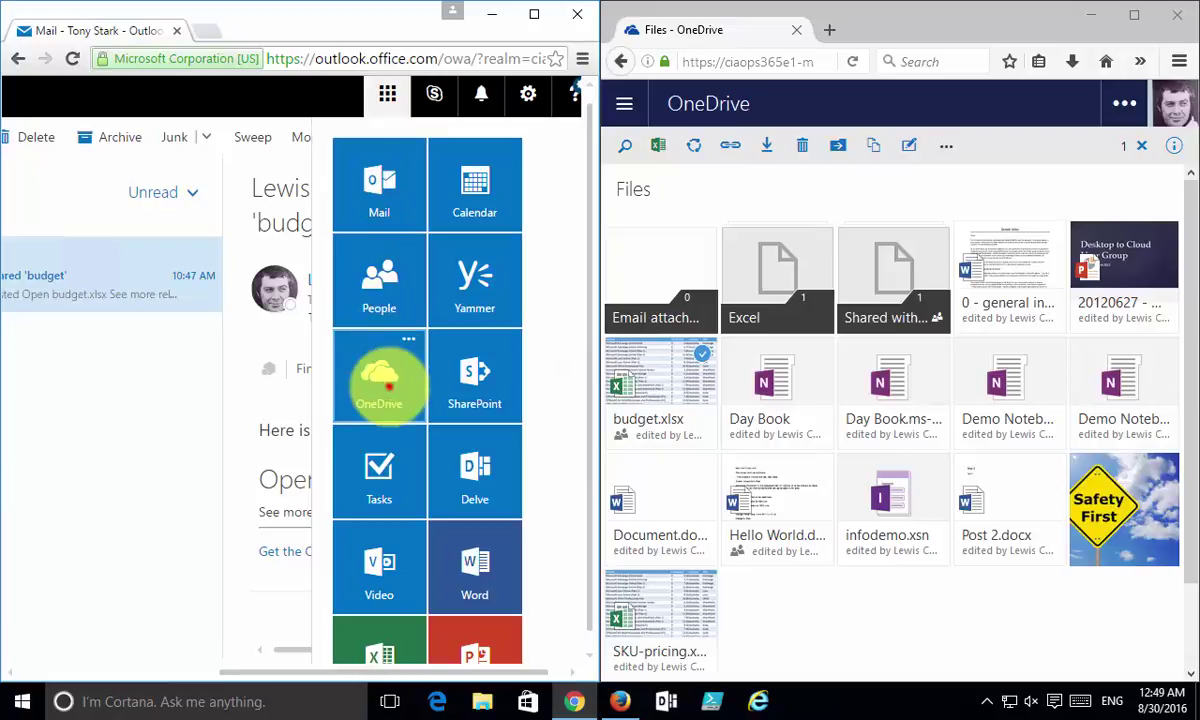
pyautogui.click(386, 386)
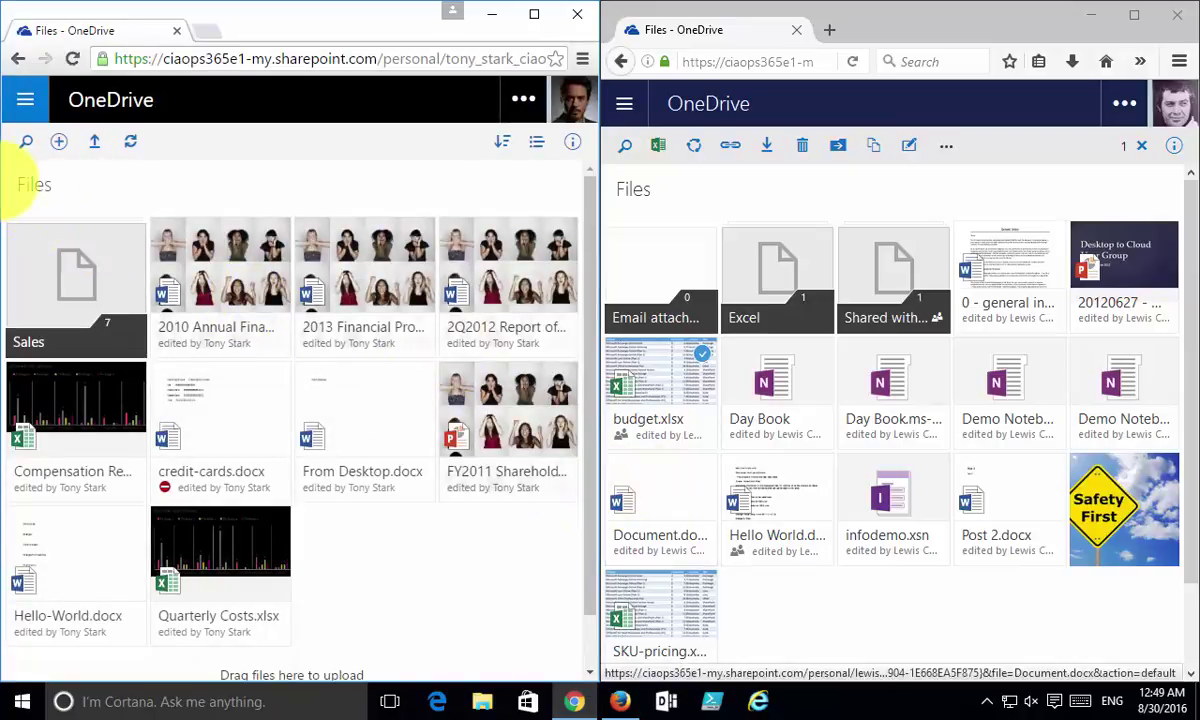
# Review the actions available for budget.xlsx among the files shared with the recipient, and return to their own files
pyautogui.click(25, 100)
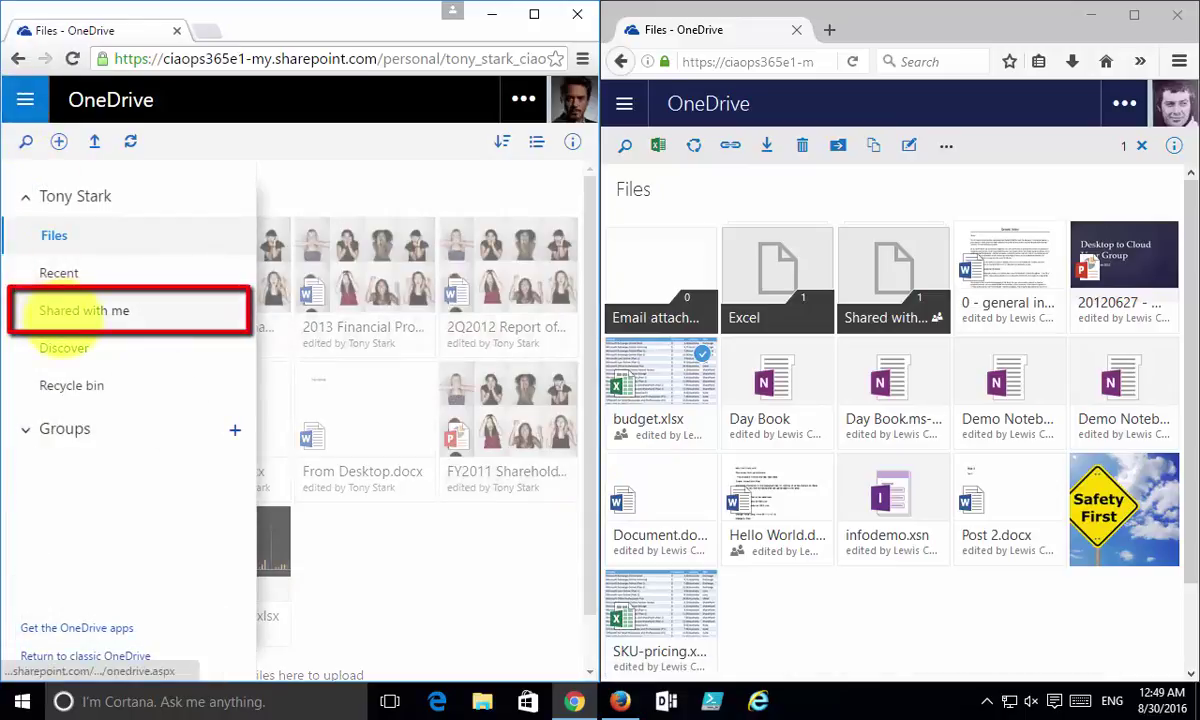
pyautogui.click(65, 310)
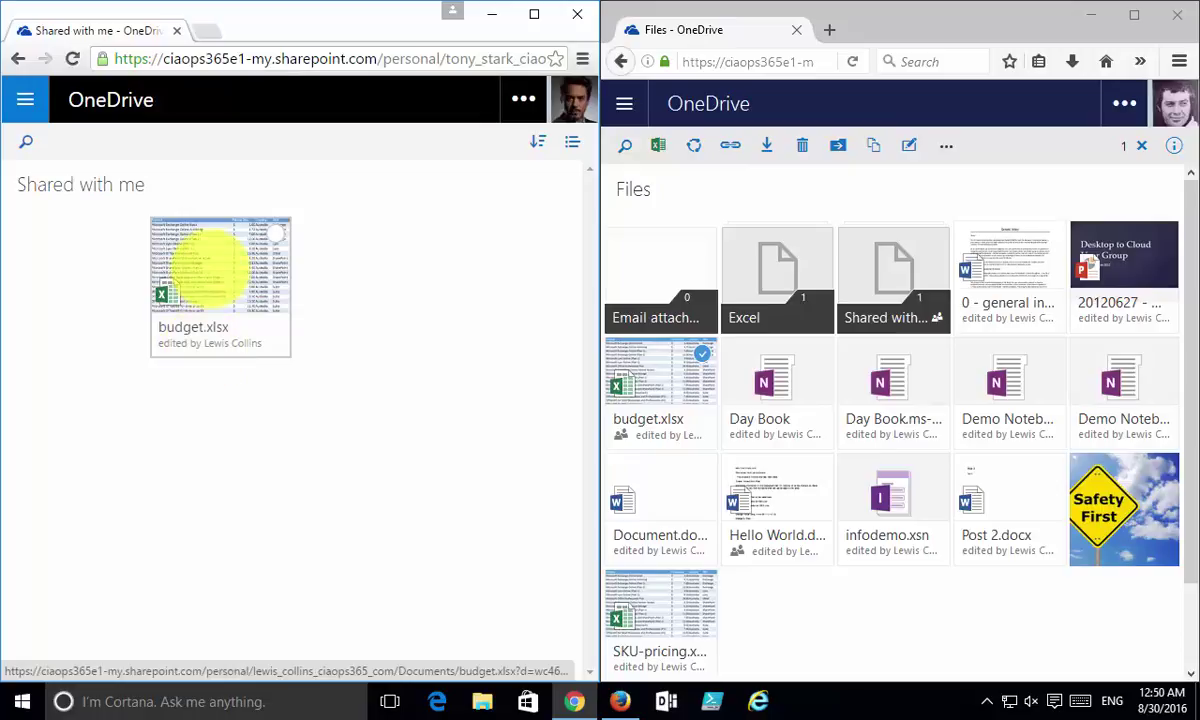
pyautogui.rightClick(172, 278)
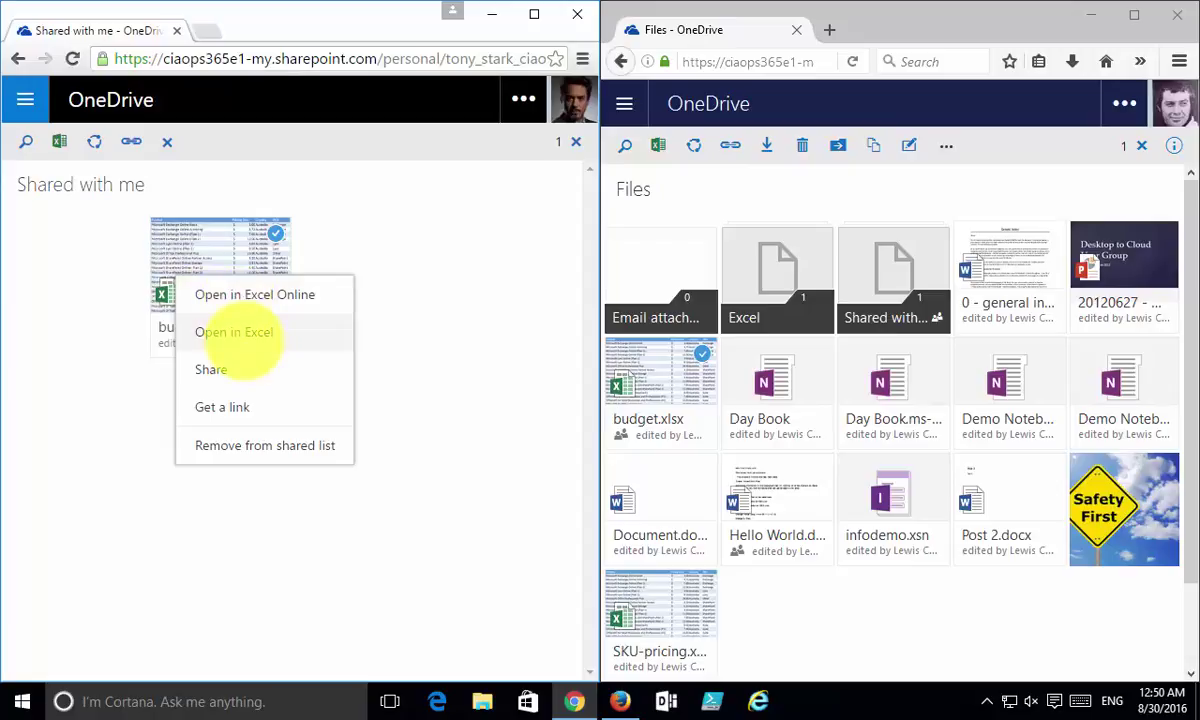
pyautogui.click(449, 335)
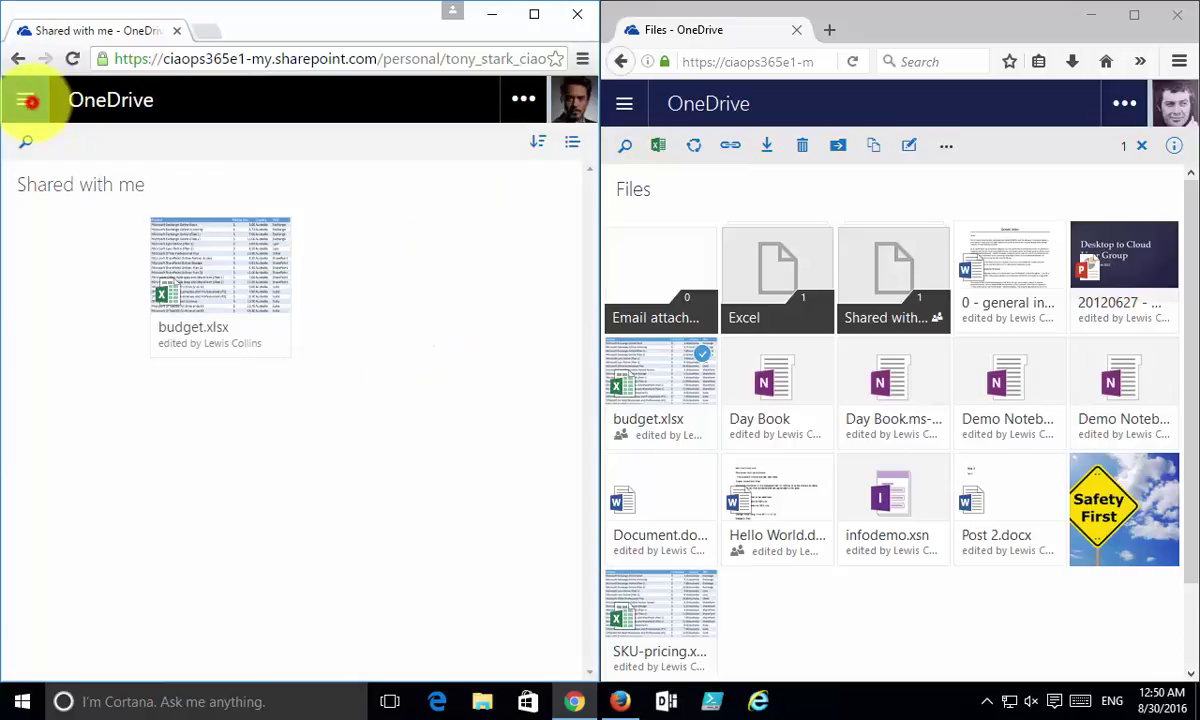
pyautogui.click(25, 100)
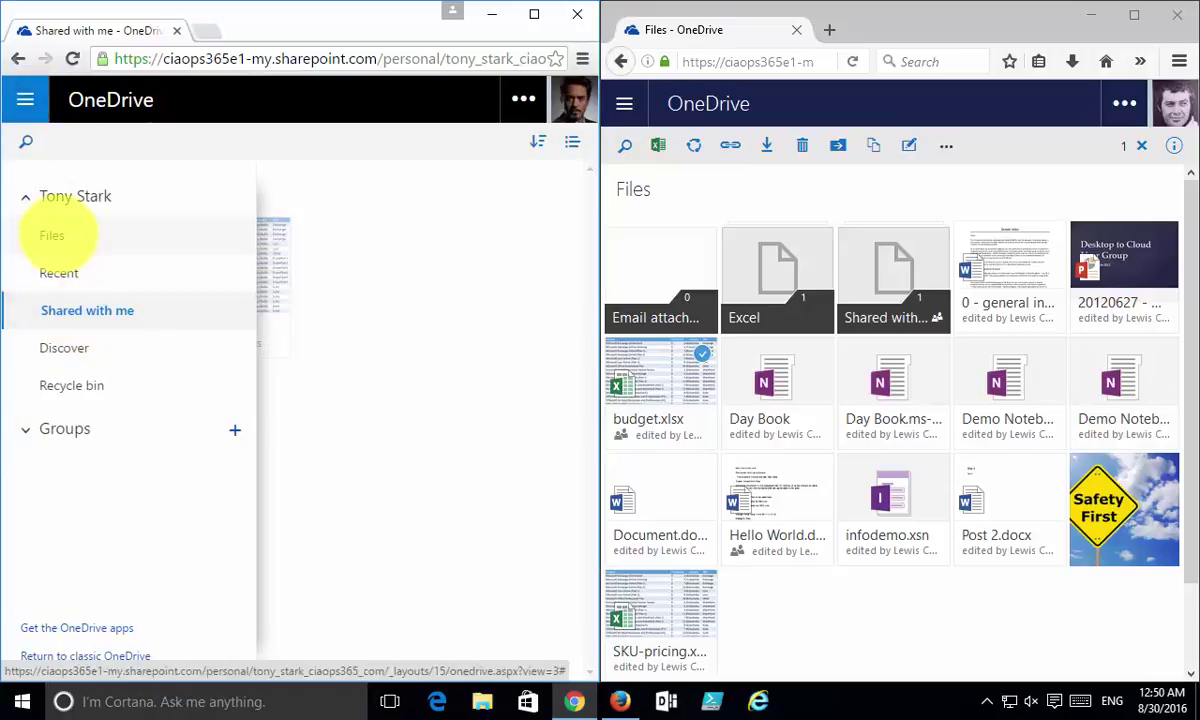
pyautogui.click(57, 234)
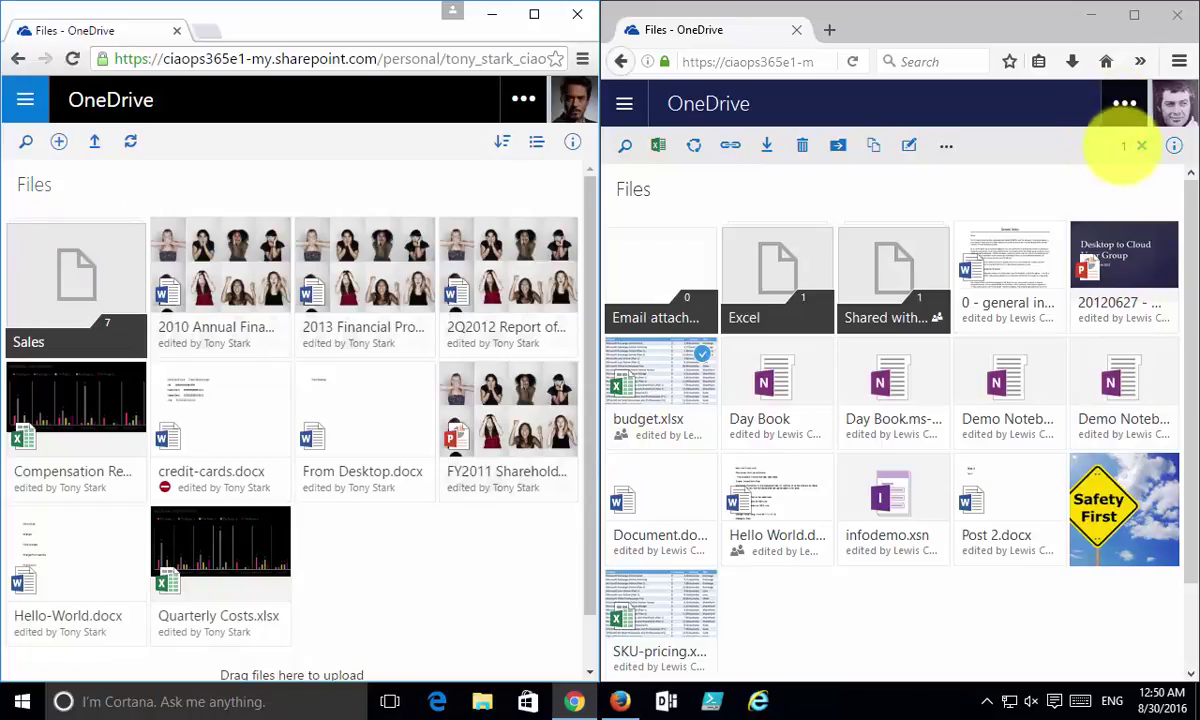
# Deselect budget.xlsx in the owner's OneDrive and display the files as a list in a maximized browser window
pyautogui.click(1140, 145)
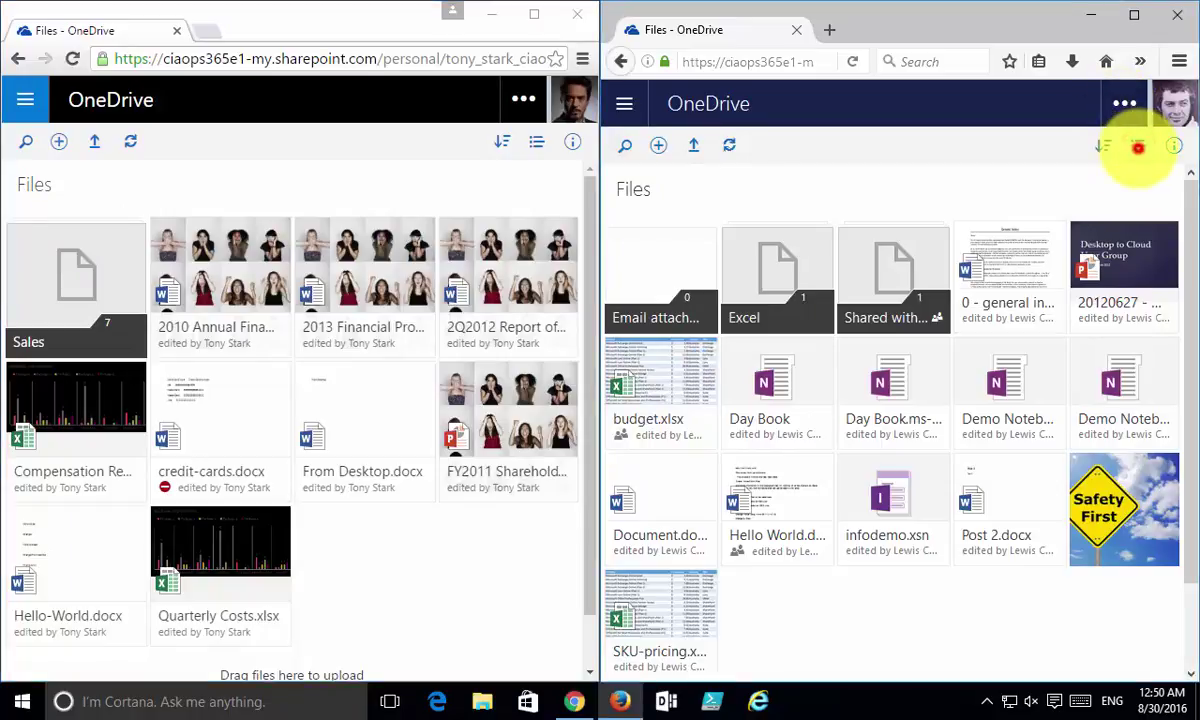
pyautogui.click(1138, 147)
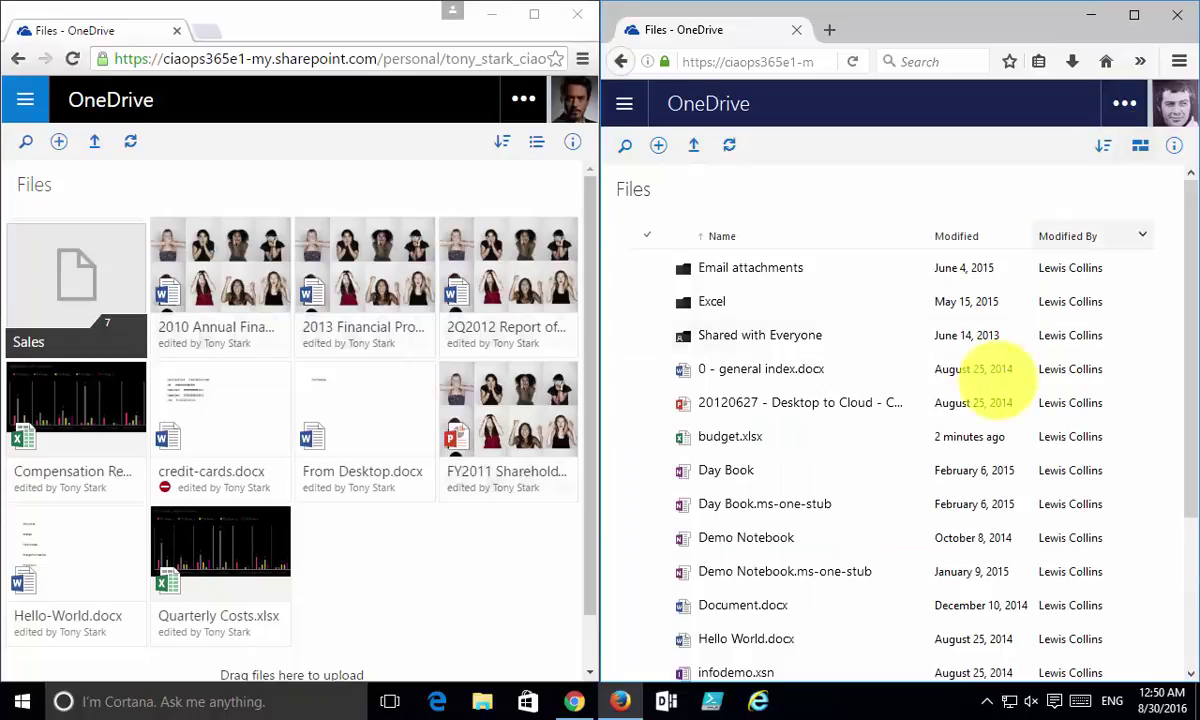
pyautogui.click(1134, 15)
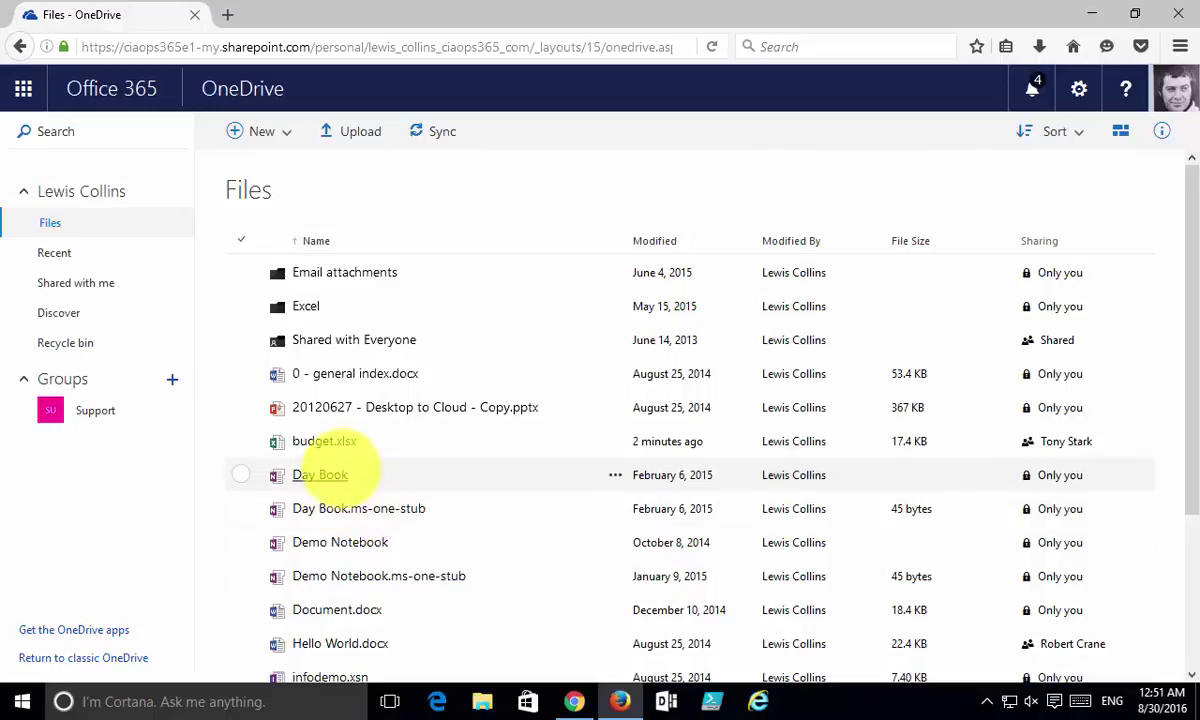
# Review the sharing options of the Day Book notebook and close them without inviting anyone
pyautogui.rightClick(362, 474)
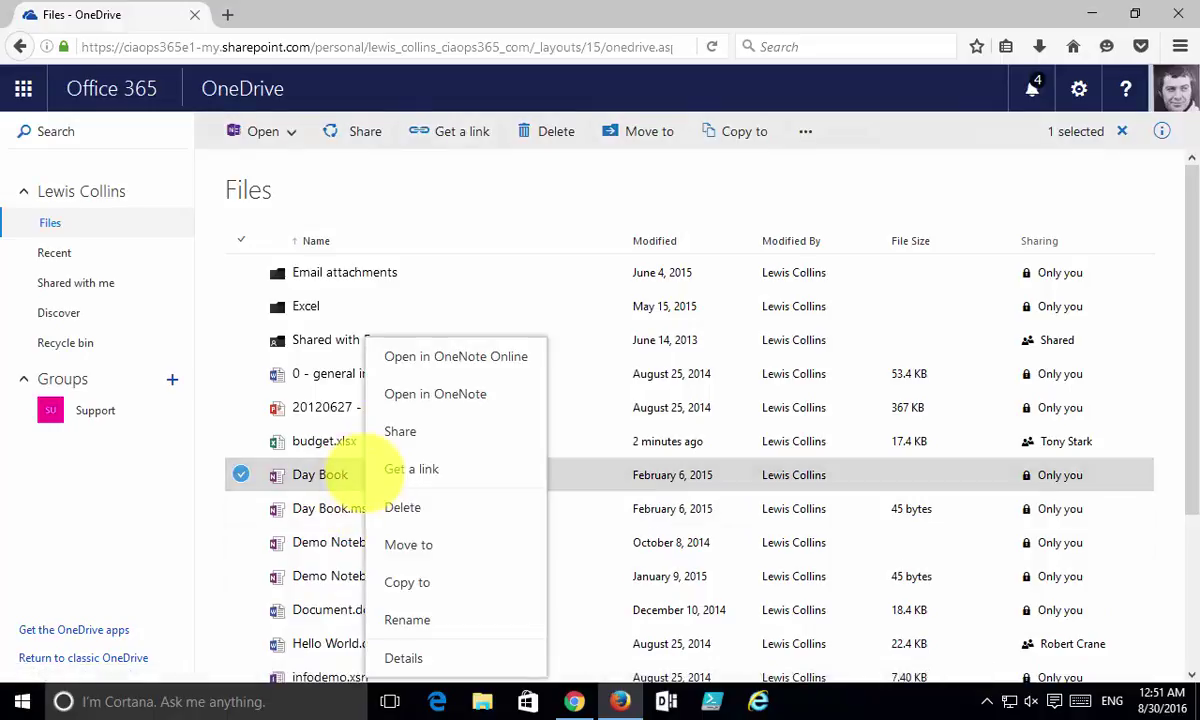
pyautogui.click(397, 433)
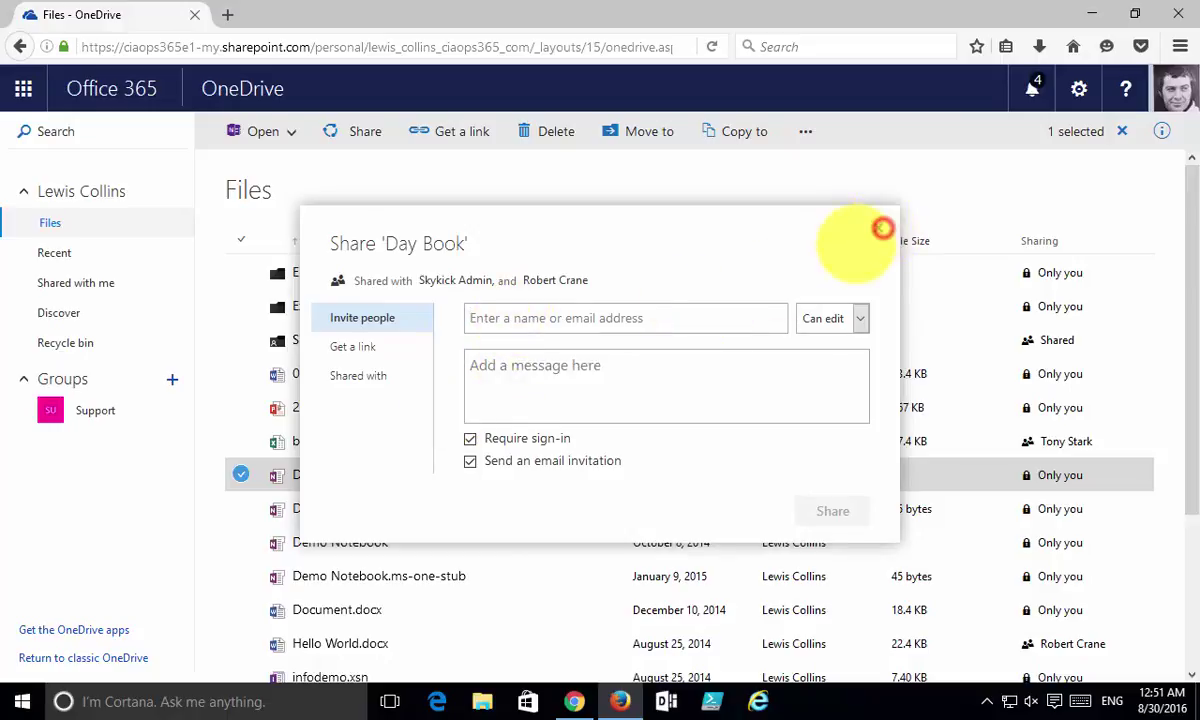
pyautogui.click(883, 228)
# Switch to the recipient's browser, maximize its window and open their Outlook mailbox
pyautogui.click(573, 701)
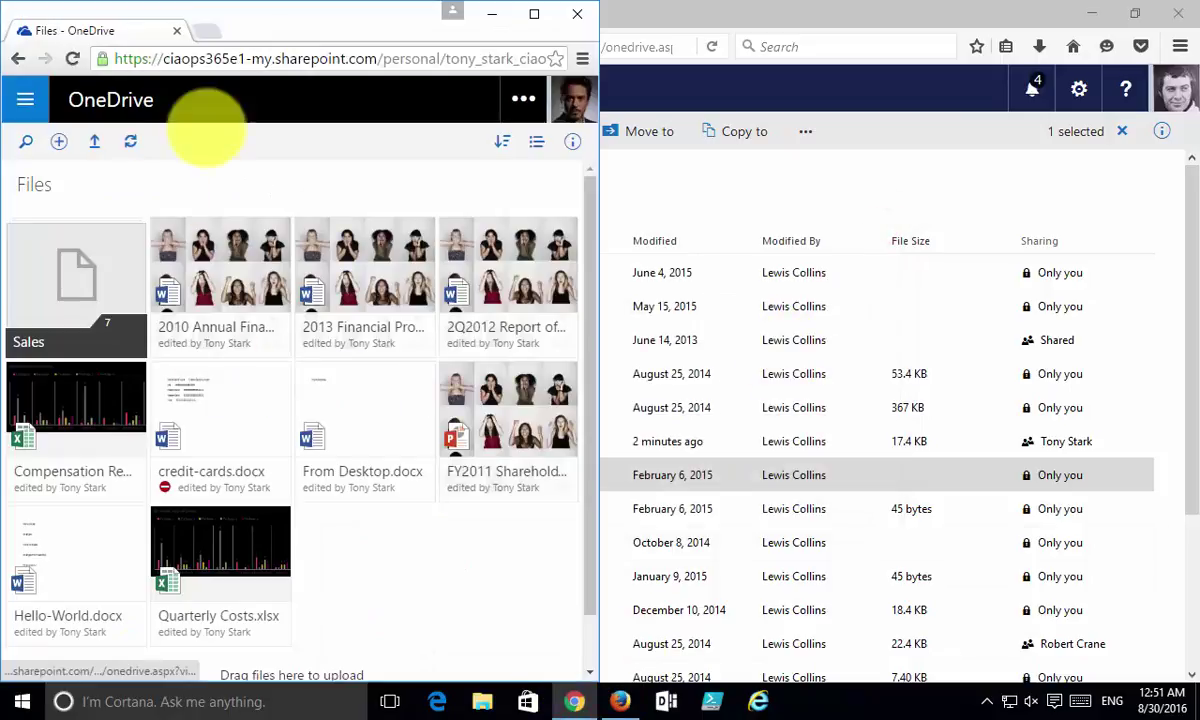
pyautogui.click(534, 14)
pyautogui.click(23, 80)
pyautogui.click(55, 182)
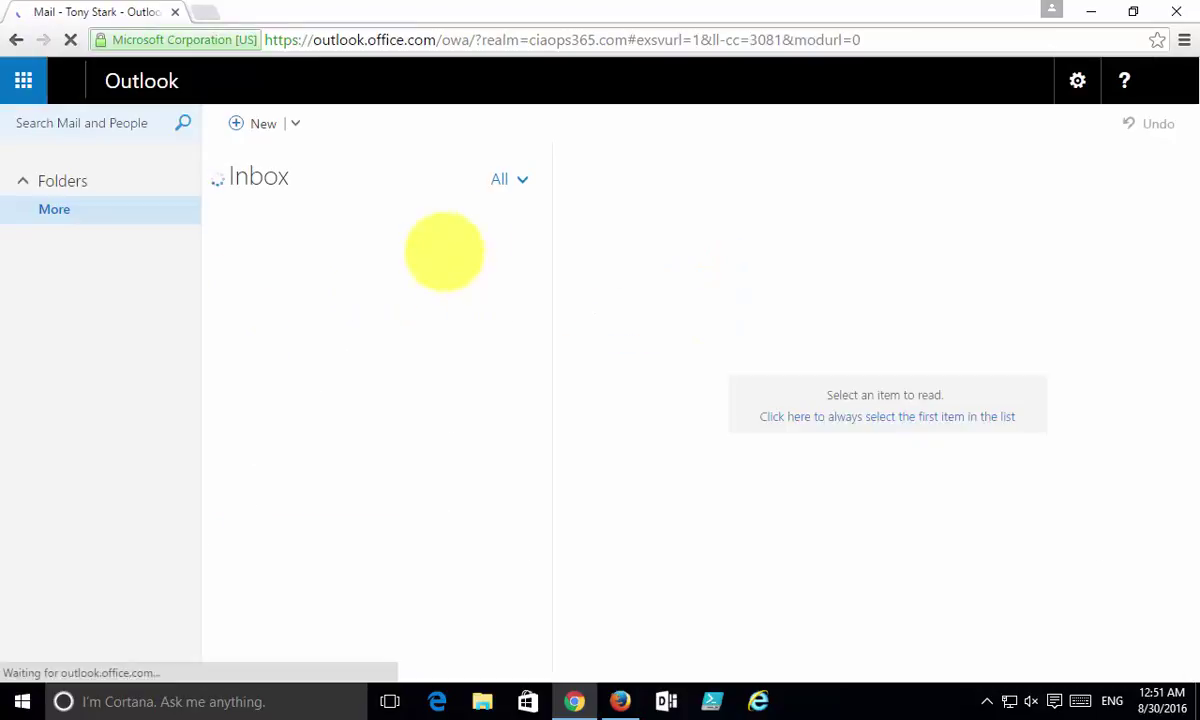
# Filter the recipient's inbox to unread messages and open the sharing notification for the budget file
pyautogui.click(520, 178)
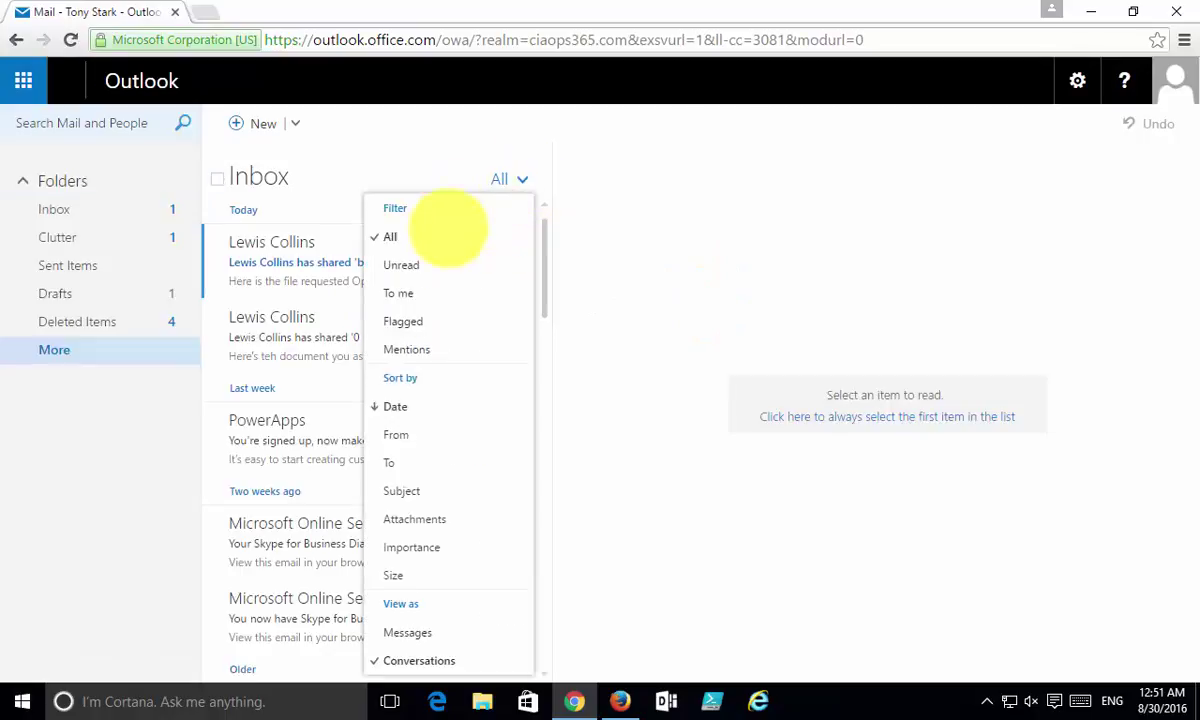
pyautogui.click(427, 268)
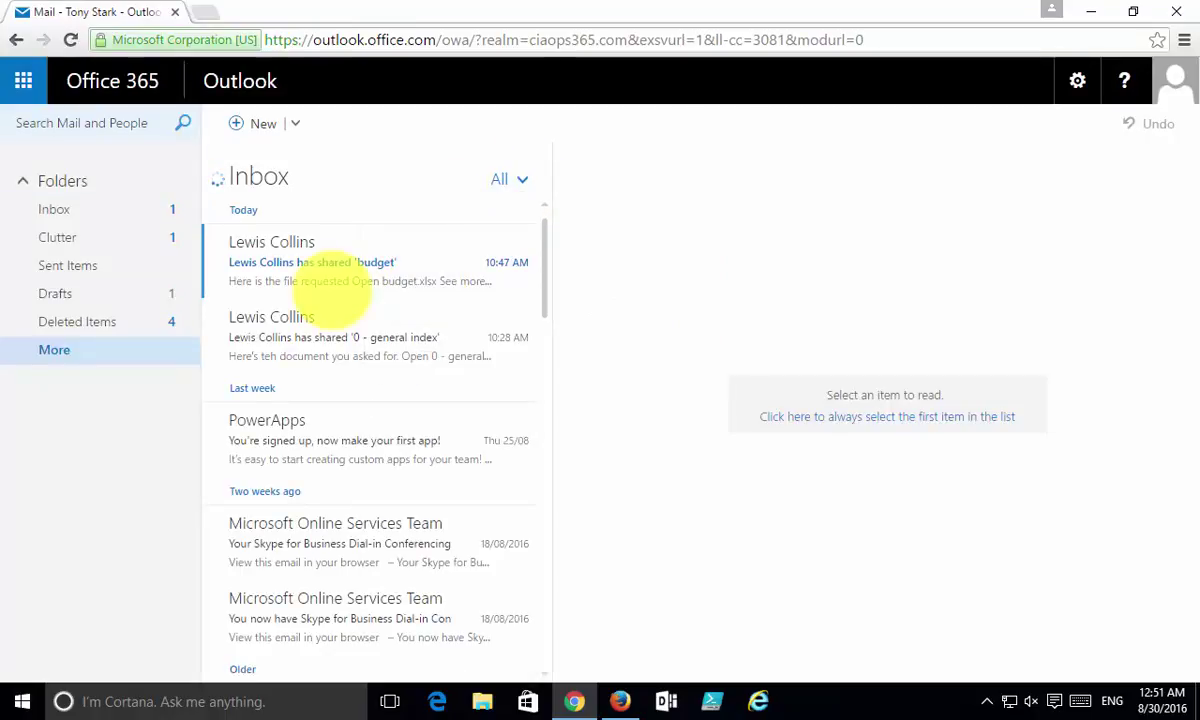
pyautogui.click(368, 248)
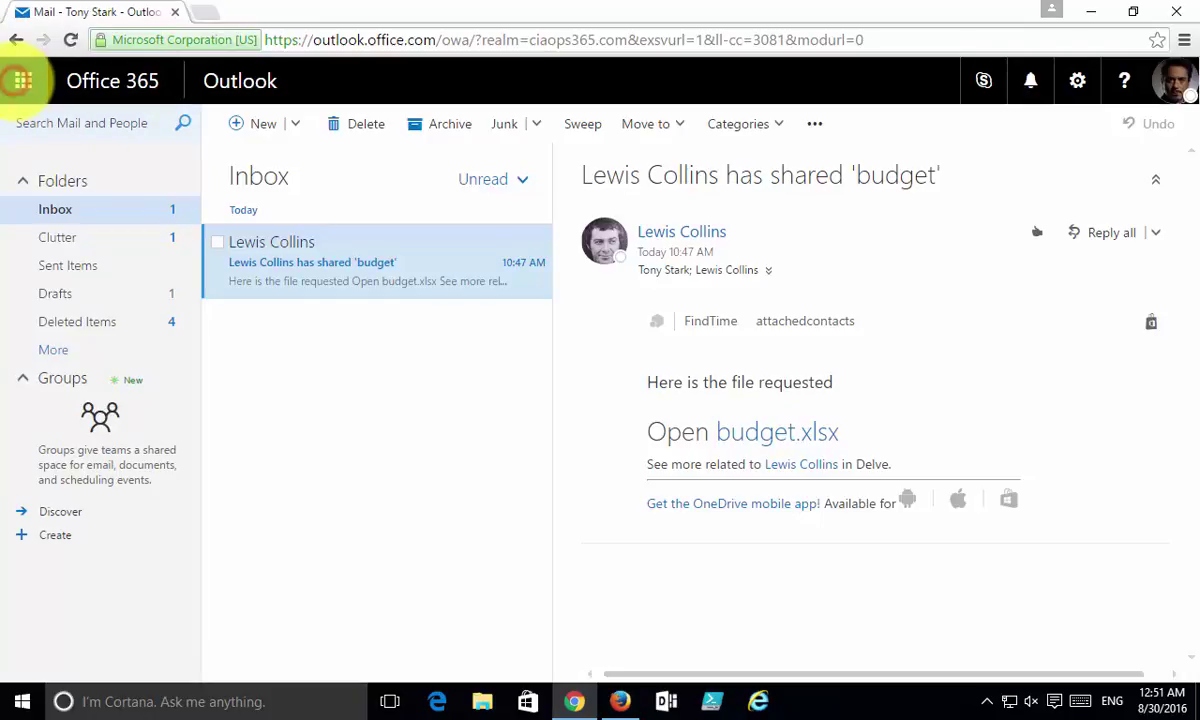
# Open the recipient's OneDrive from Outlook and show the files shared with them
pyautogui.click(22, 80)
pyautogui.click(447, 192)
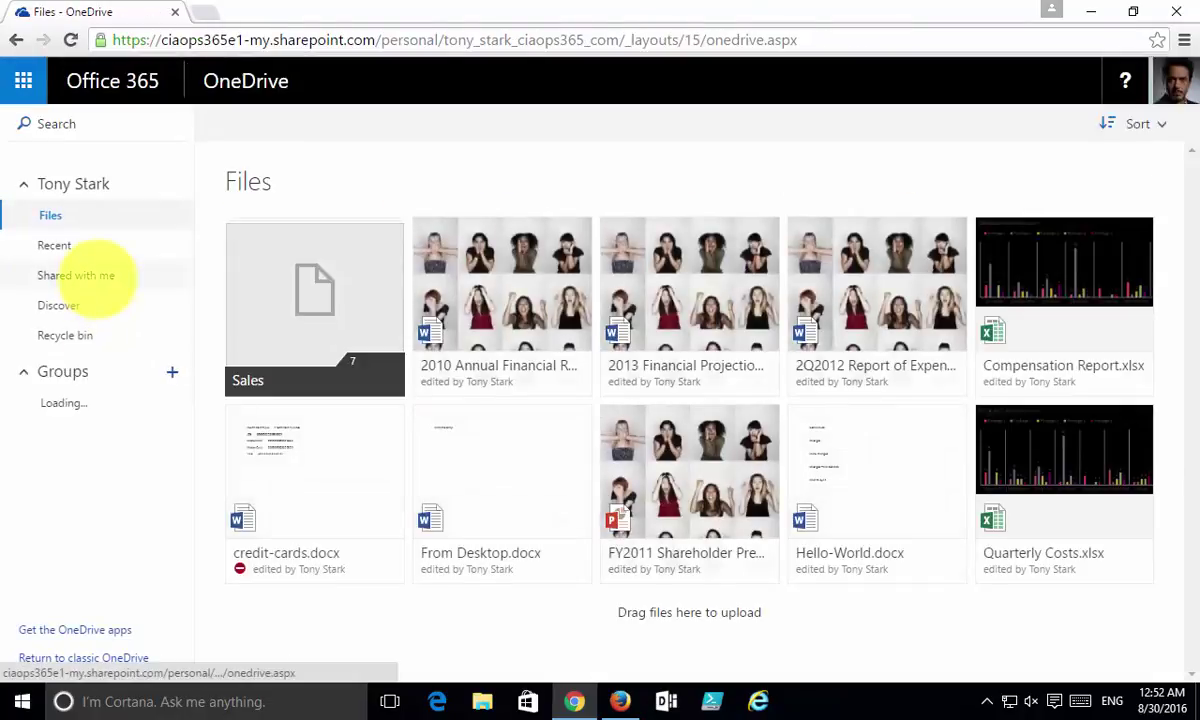
pyautogui.click(97, 278)
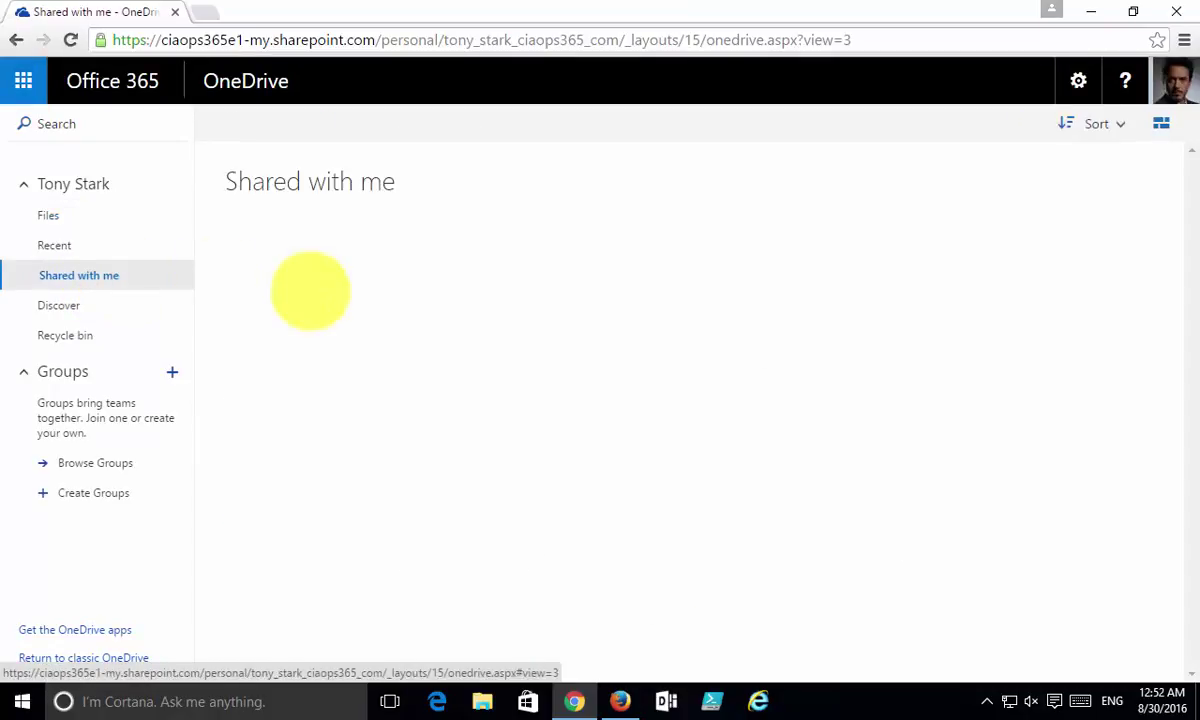